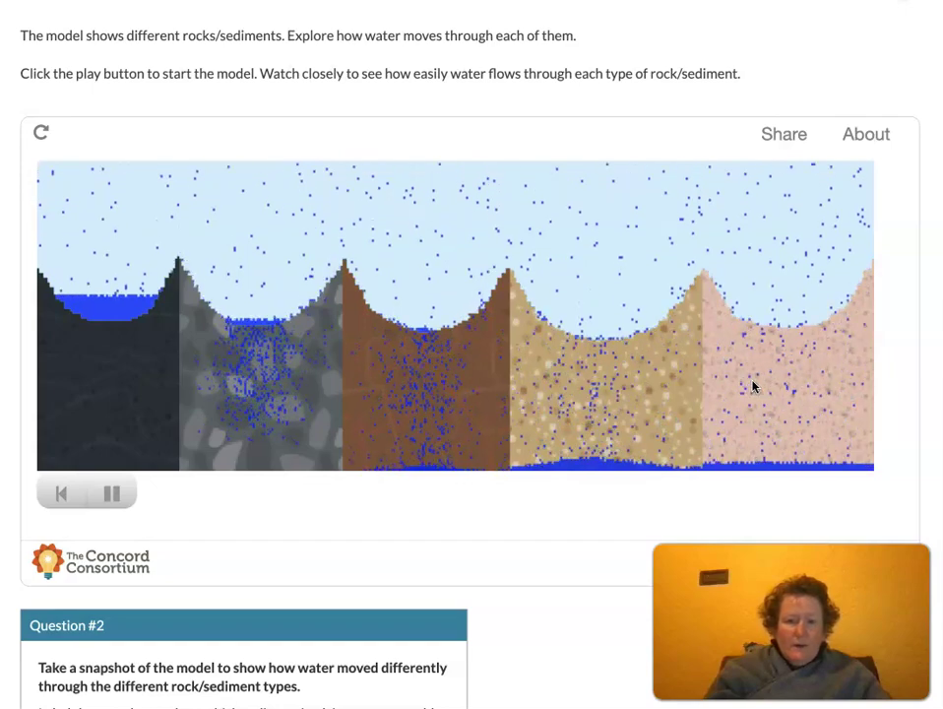
Step: Pause and reload the water-flow model, run it again, and pause it once water reaches the bottom of the pink sediment
left_click(745, 389)
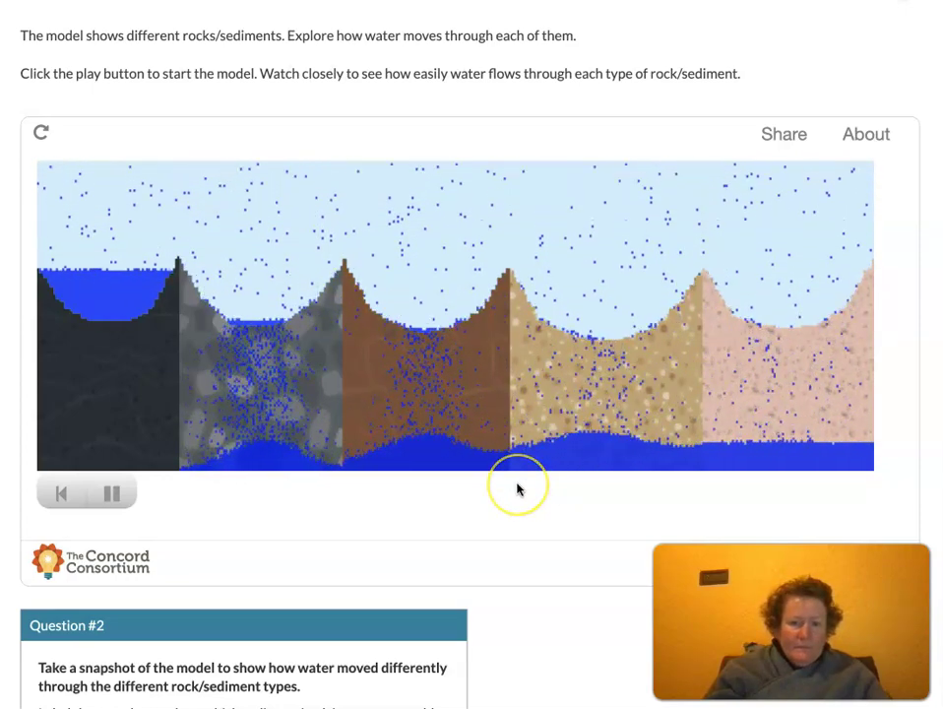
left_click(114, 495)
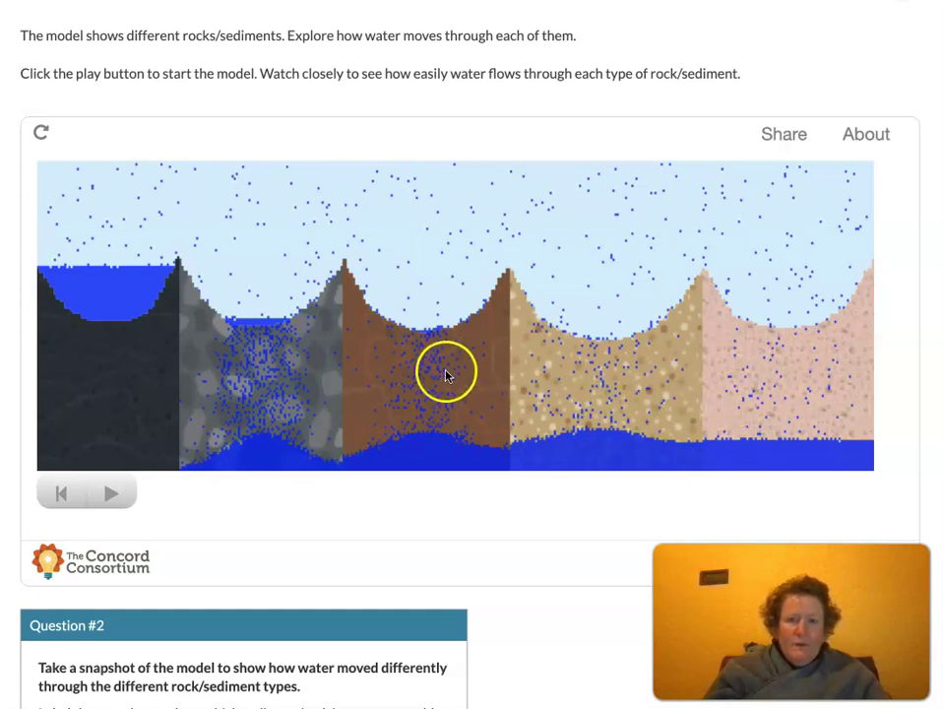
left_click(41, 132)
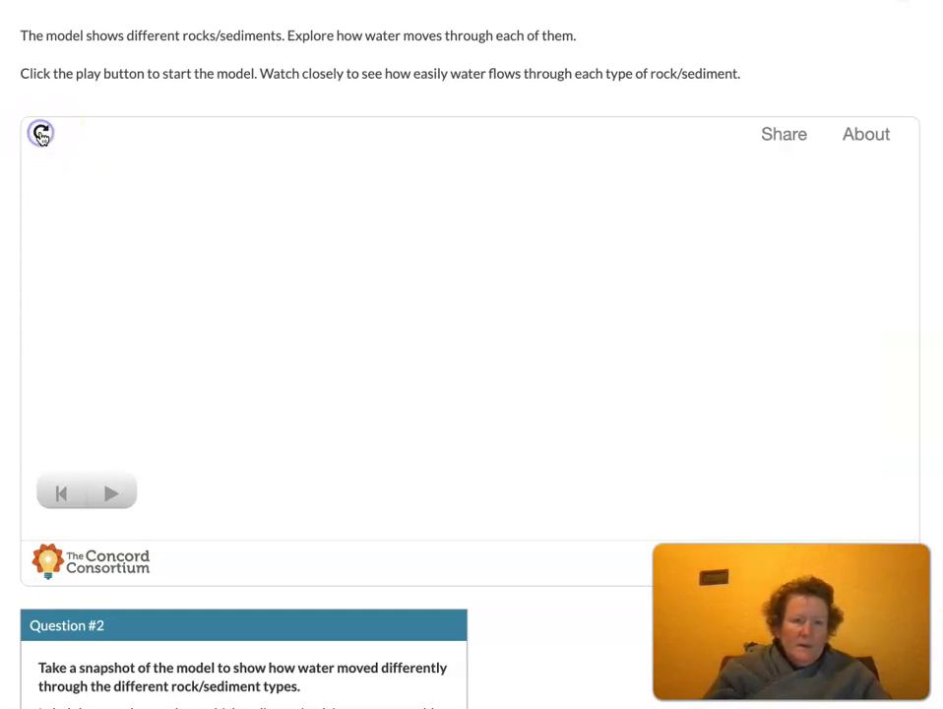
left_click(104, 494)
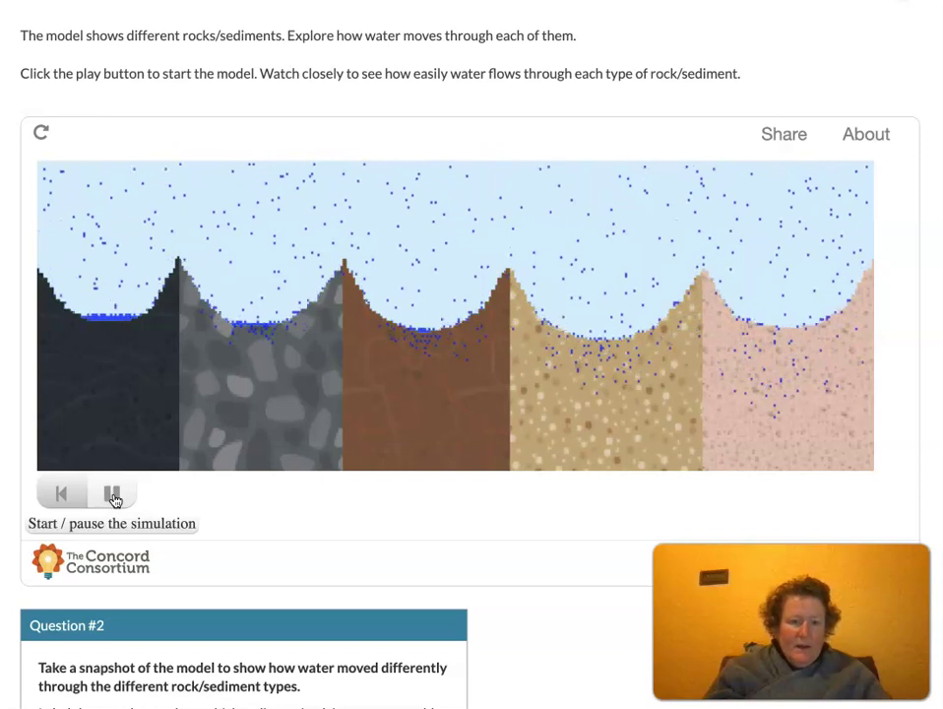
left_click(113, 494)
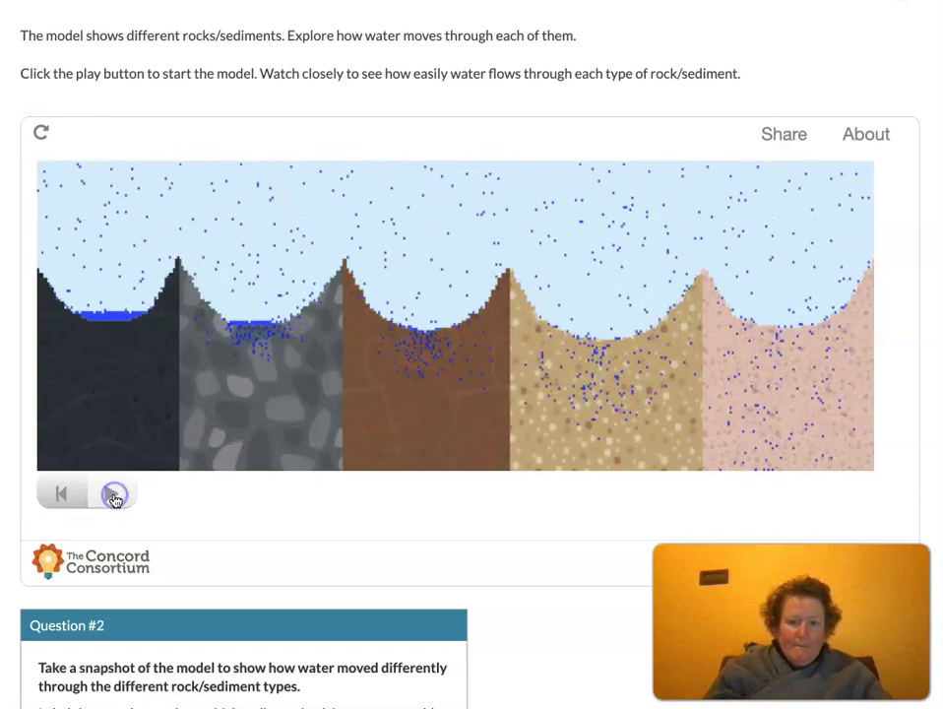
left_click(435, 425)
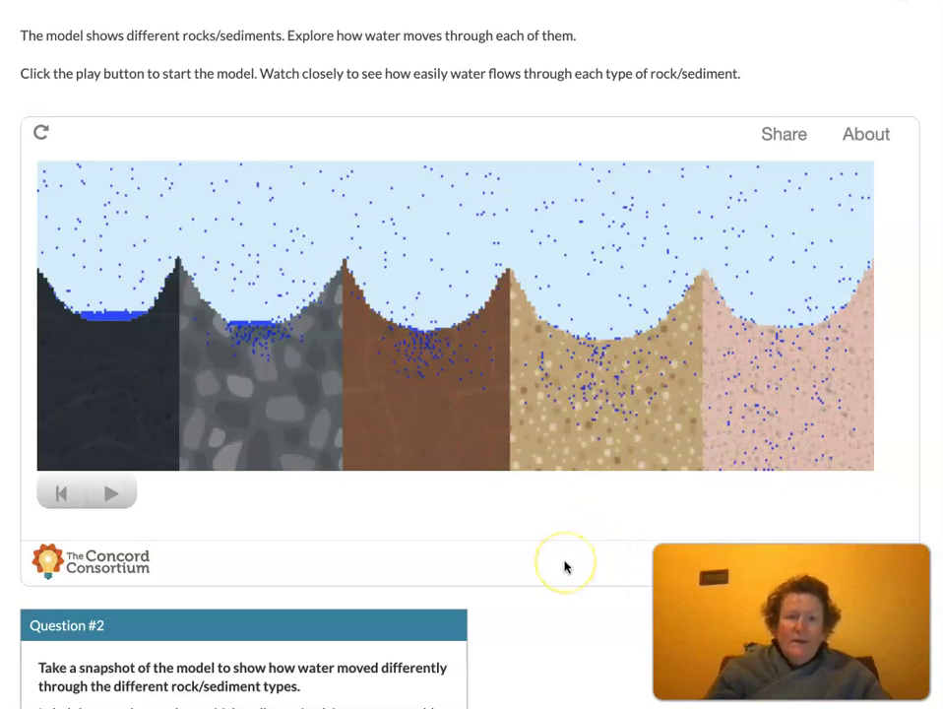
Step: Take a snapshot of the paused model for Question #2 and set the freehand pencil to yellow with line width 4
scroll(565, 567, "down", 3)
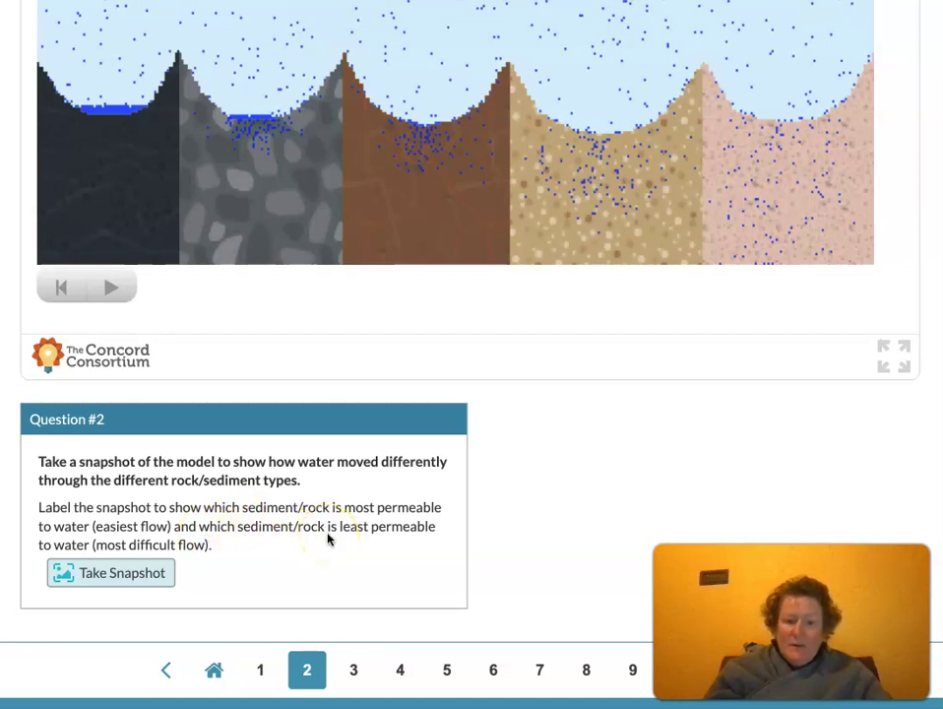
left_click(116, 574)
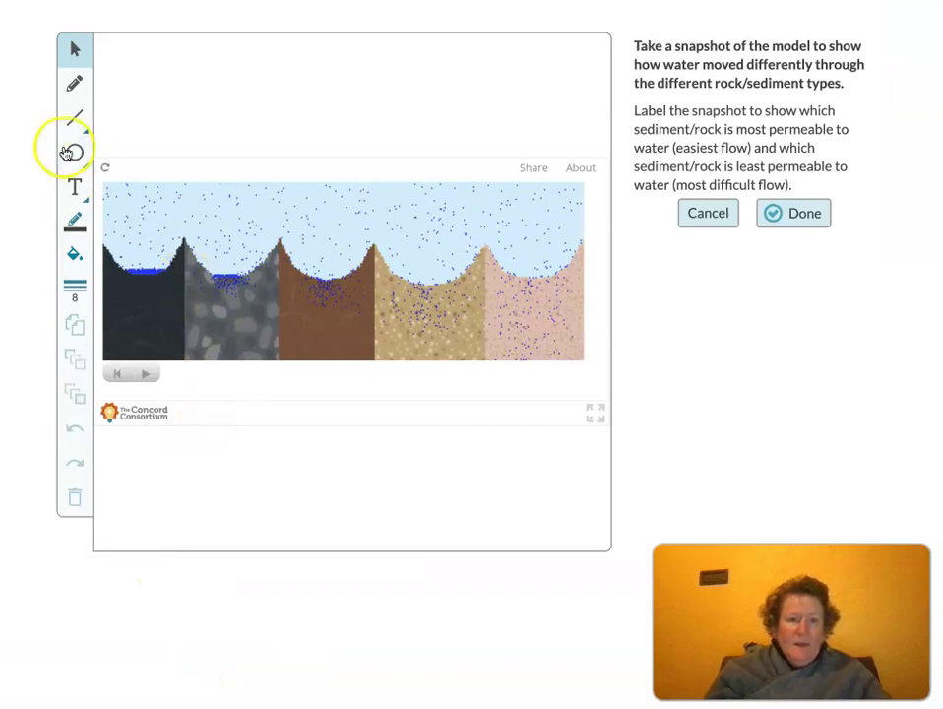
left_click(75, 87)
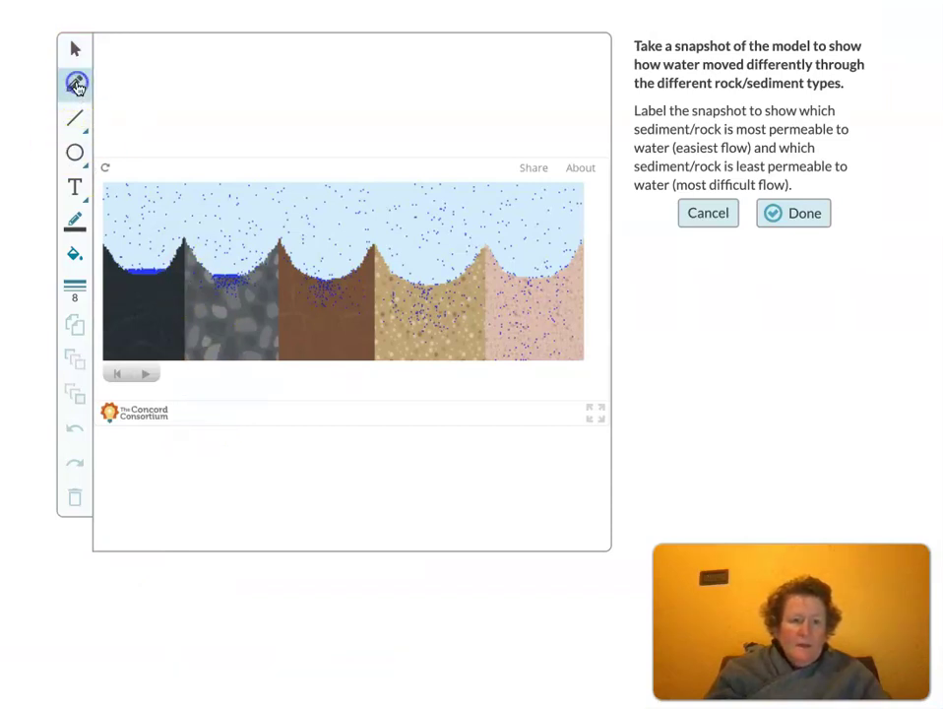
left_click(79, 227)
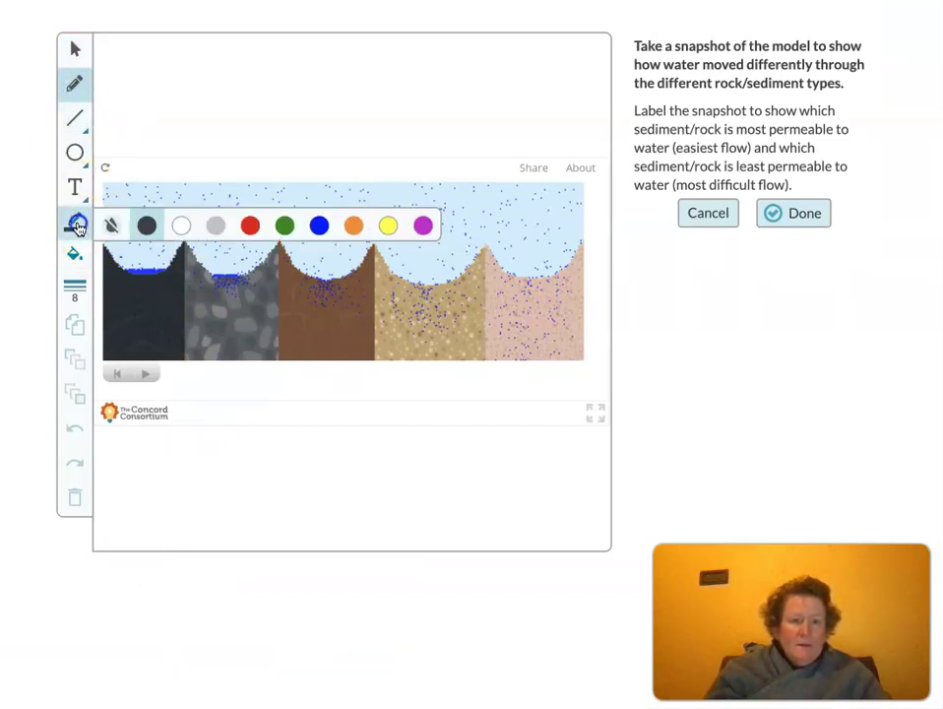
left_click(388, 229)
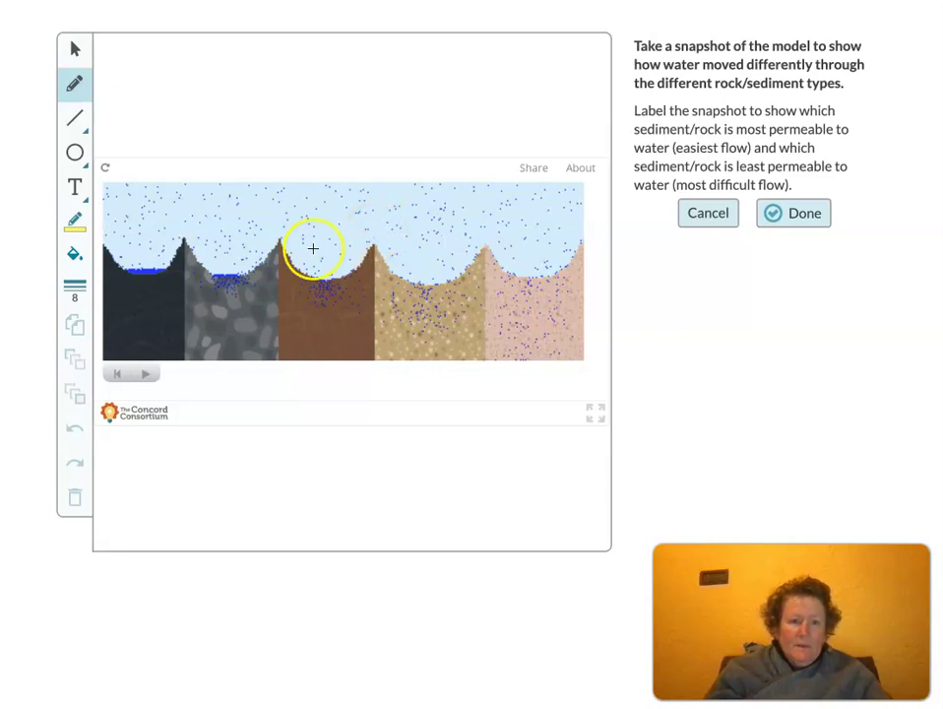
left_click(76, 286)
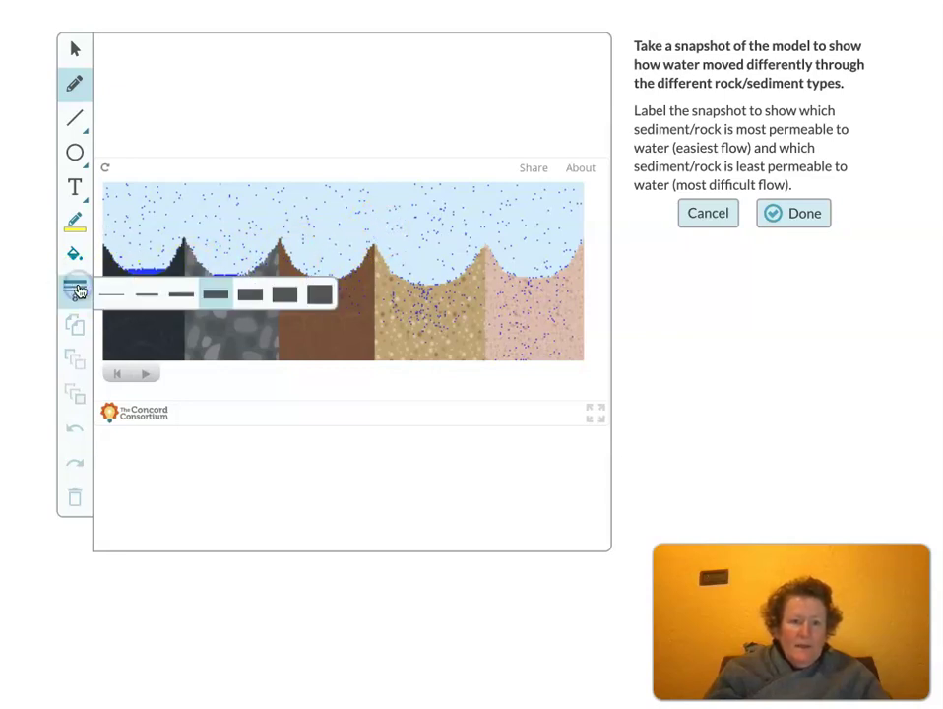
left_click(179, 294)
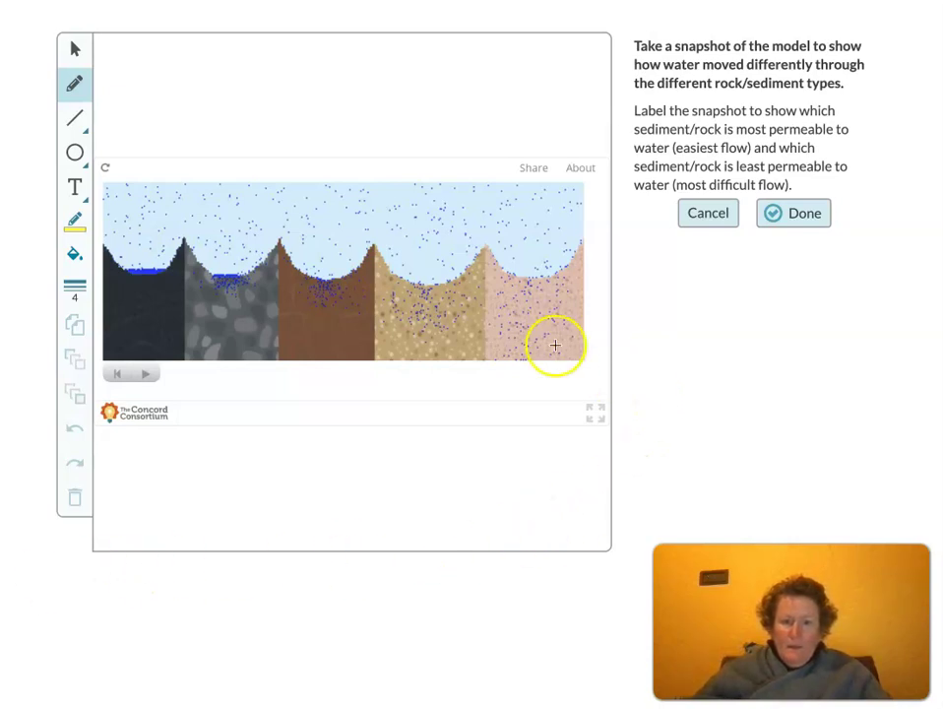
Step: Handwrite the label "fastest" across the pink sediment and "slow" across the black rock
left_click_drag(522, 306, 522, 307)
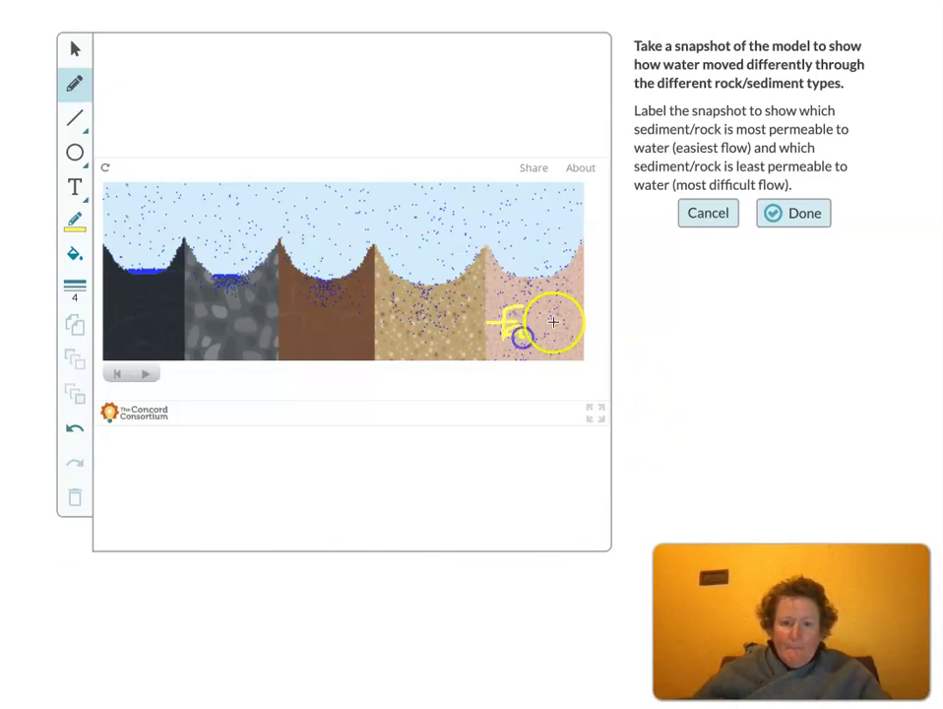
left_click_drag(588, 313, 592, 313)
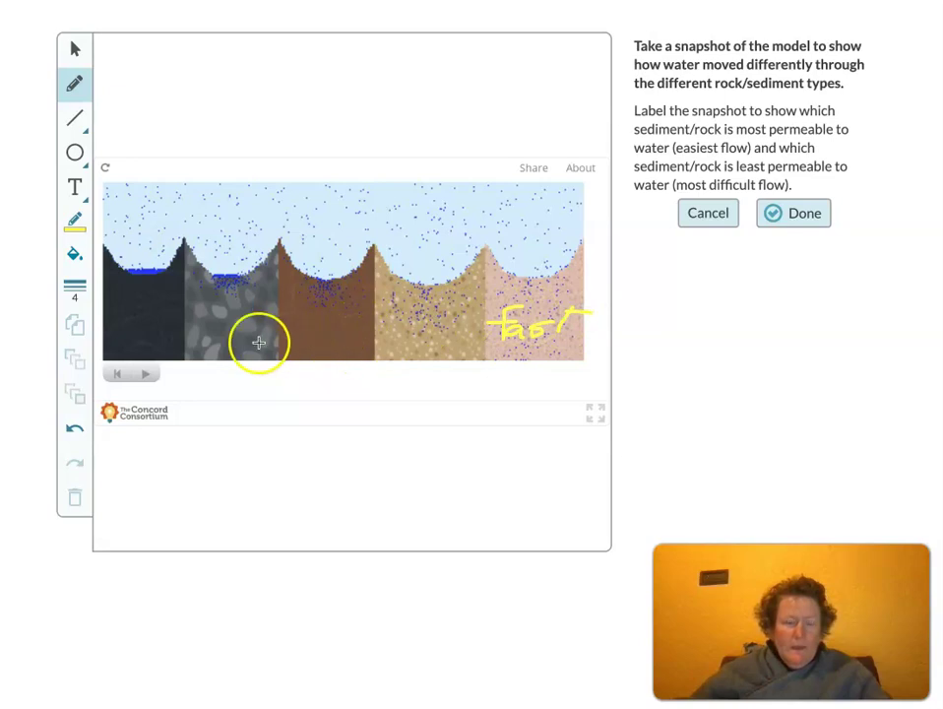
left_click_drag(127, 311, 127, 311)
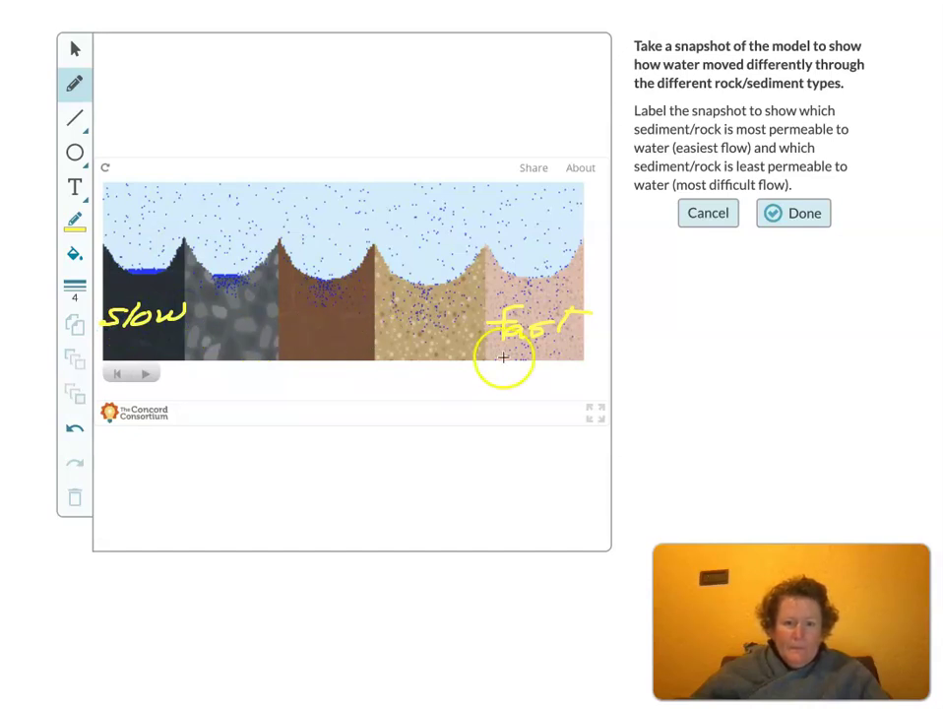
left_click_drag(575, 328, 610, 316)
Step: Handwrite "faster" on the tan sediment and "slower" on the gray rock, and extend the black rock's label to "slowest"
left_click_drag(395, 324, 395, 307)
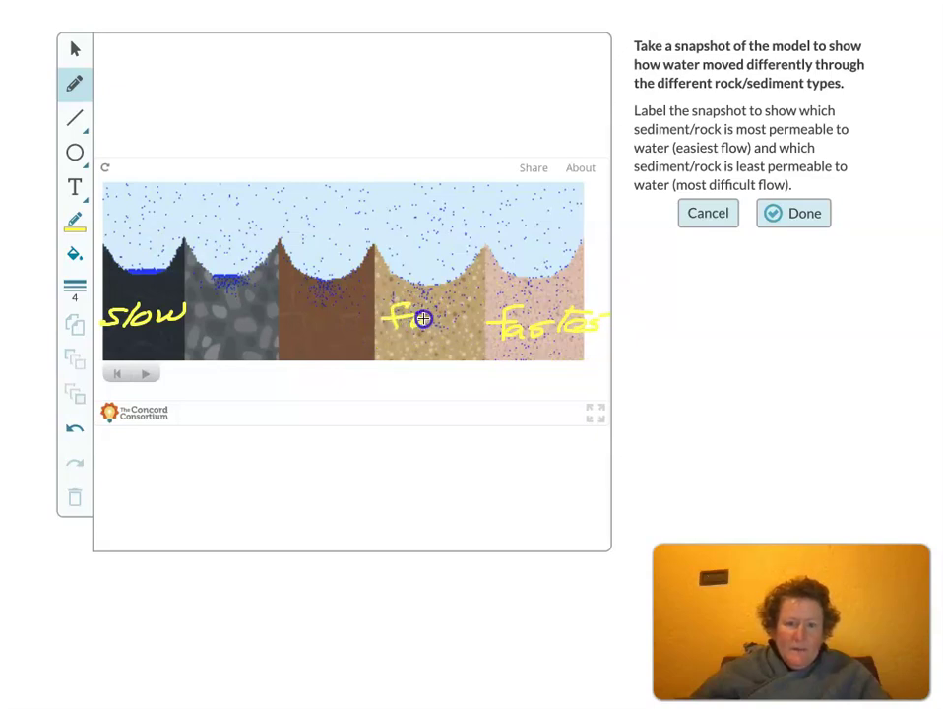
left_click_drag(459, 302, 457, 308)
left_click_drag(447, 310, 495, 301)
mouse_move(203, 306)
left_mouse_down()
mouse_move(191, 309)
mouse_move(266, 292)
left_mouse_up()
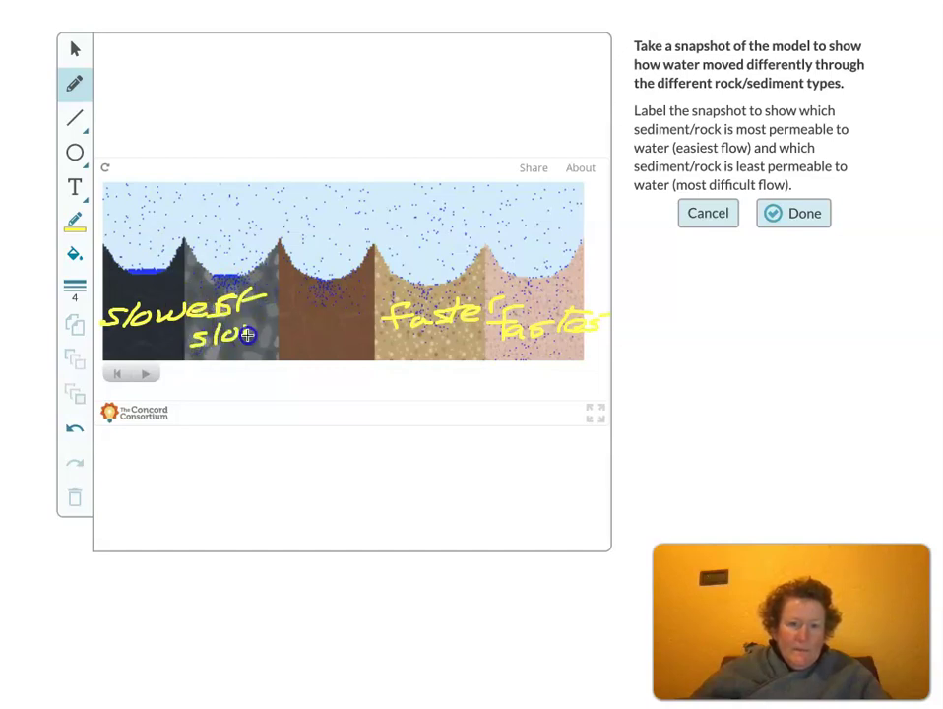
left_click_drag(285, 315, 280, 324)
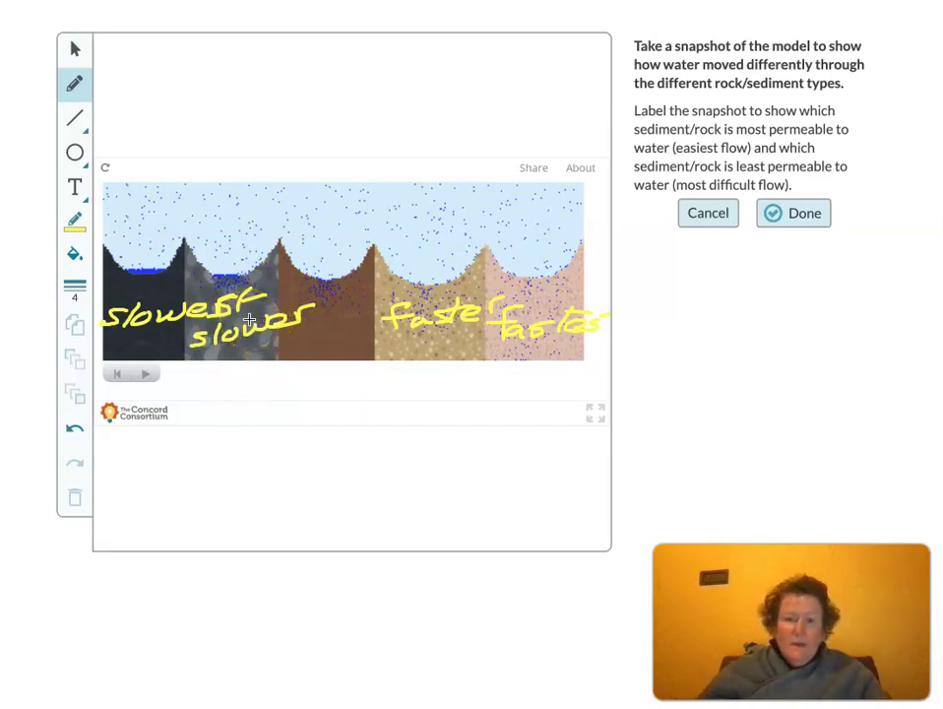
Step: Finish the snapshot annotation so that it is saved as the answer to Question #2
left_click(785, 227)
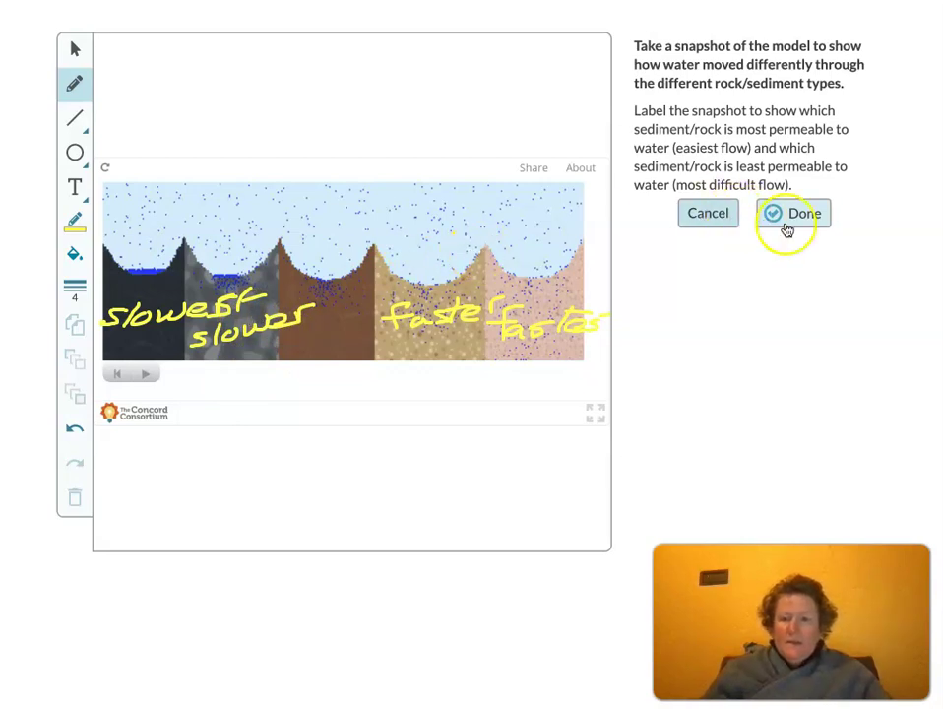
left_click(795, 222)
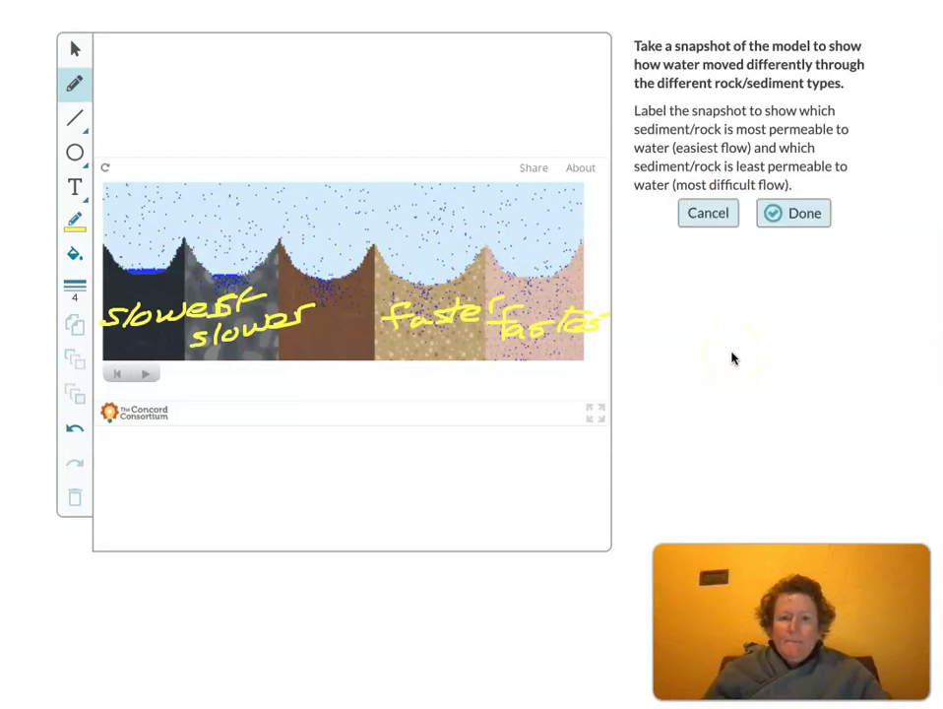
scroll(573, 435, "down", 4)
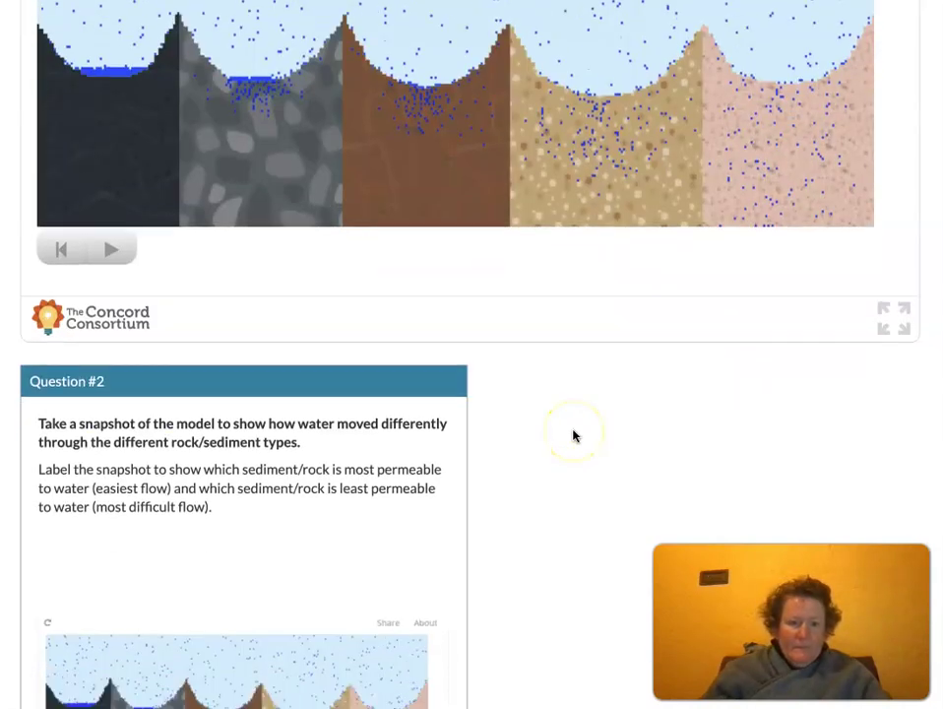
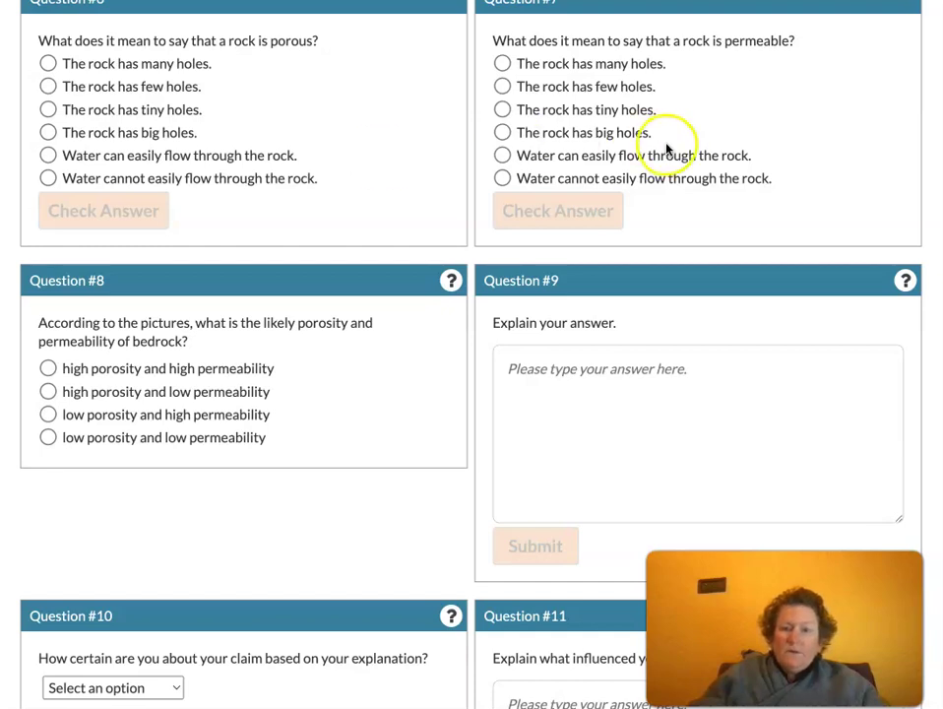
Step: Examine Questions #6 to #11 on page 4 about porosity, permeability, bedrock and the certainty rating
scroll(763, 143, "up", 1)
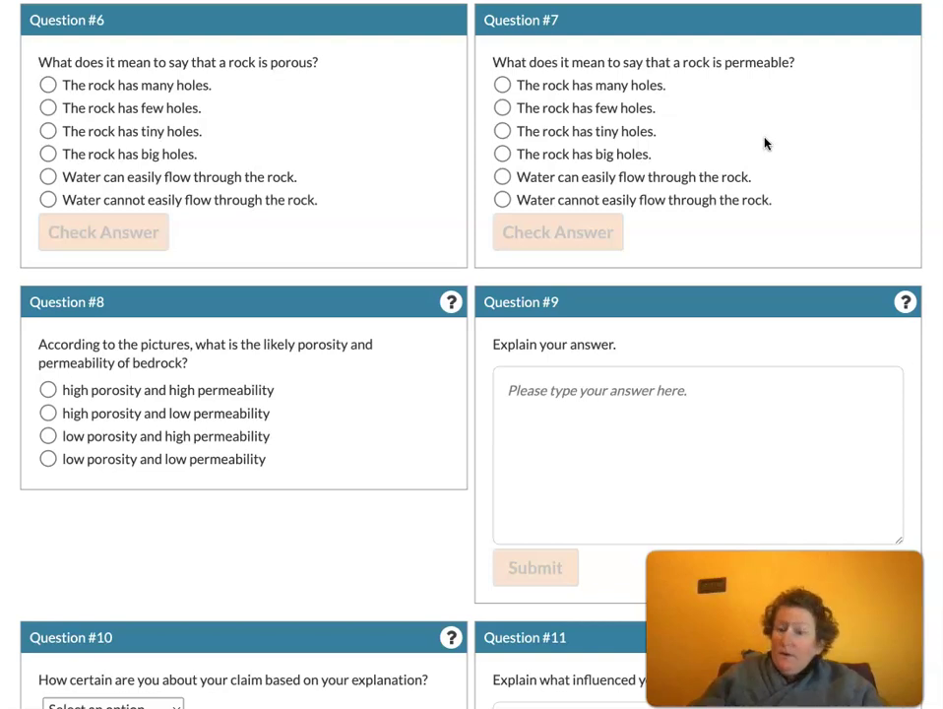
scroll(765, 142, "down", 3)
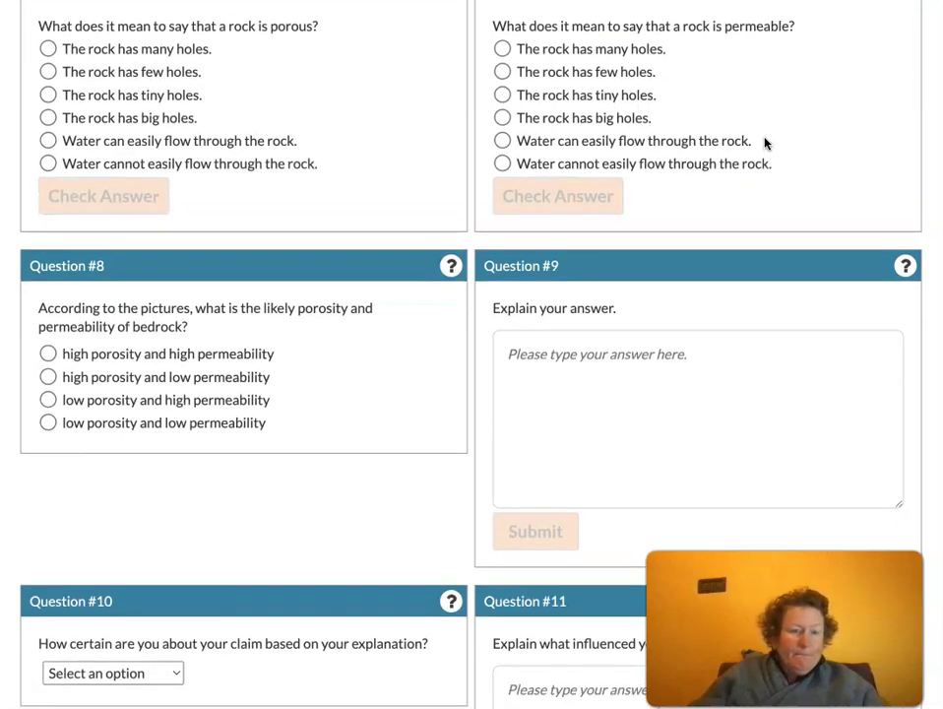
left_click(402, 125)
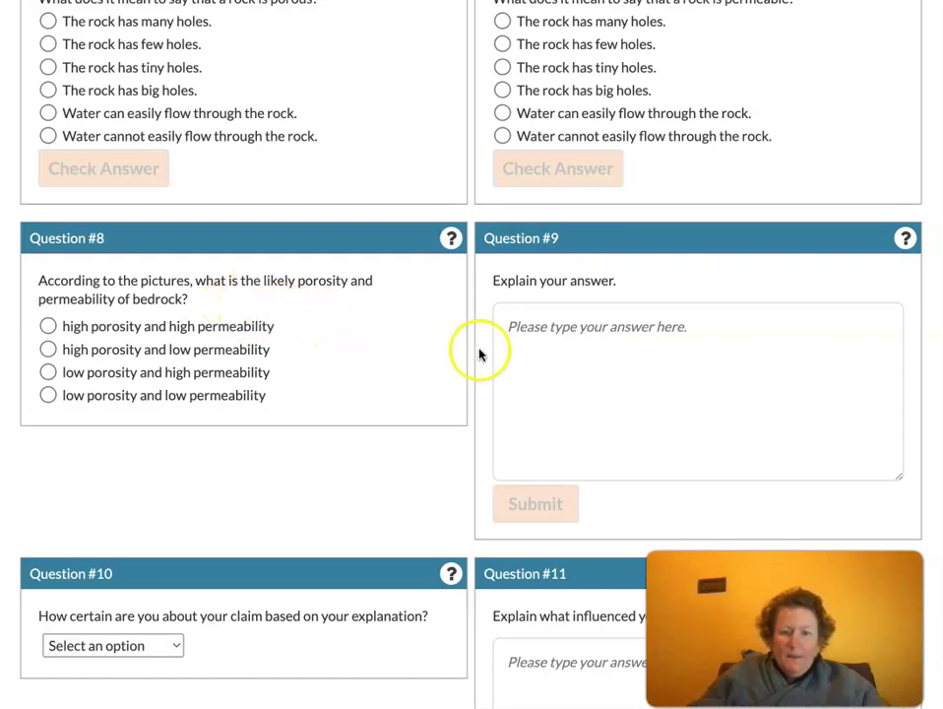
scroll(583, 366, "down", 1)
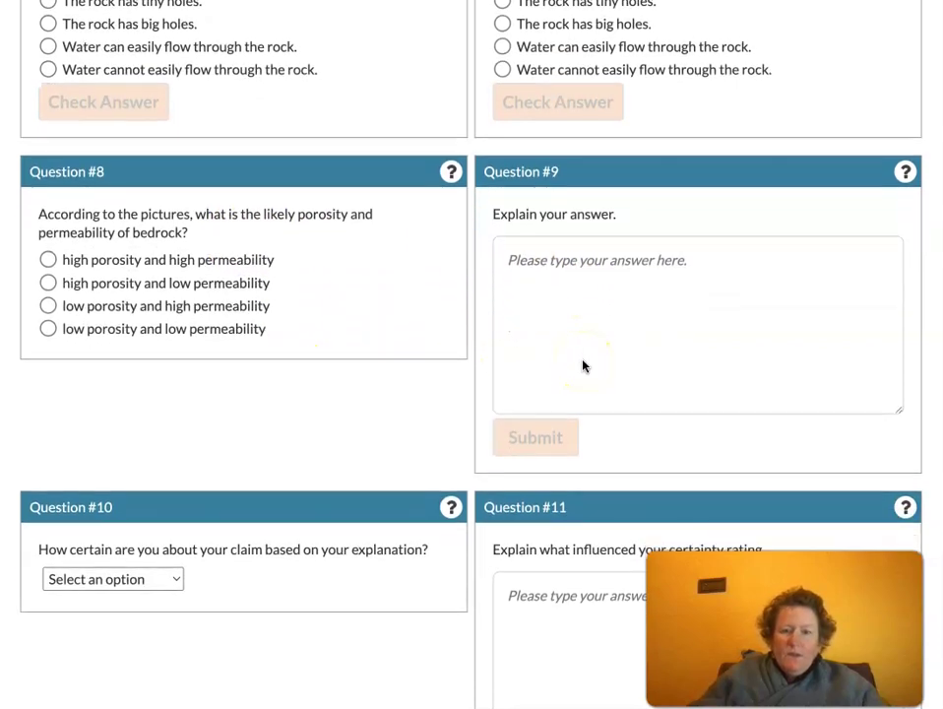
scroll(582, 366, "up", 1)
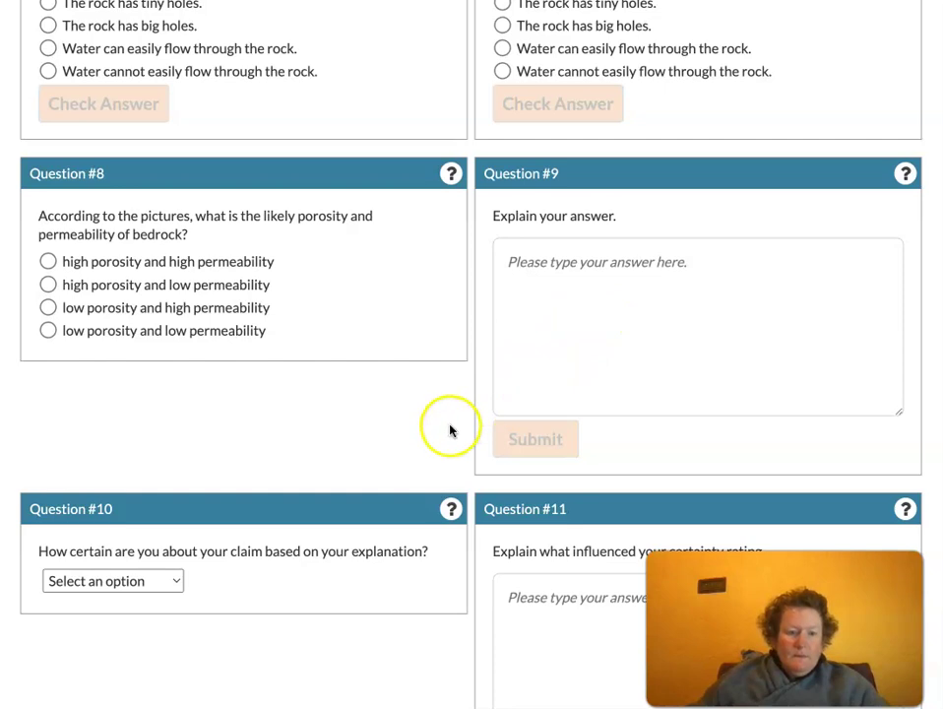
scroll(322, 666, "down", 2)
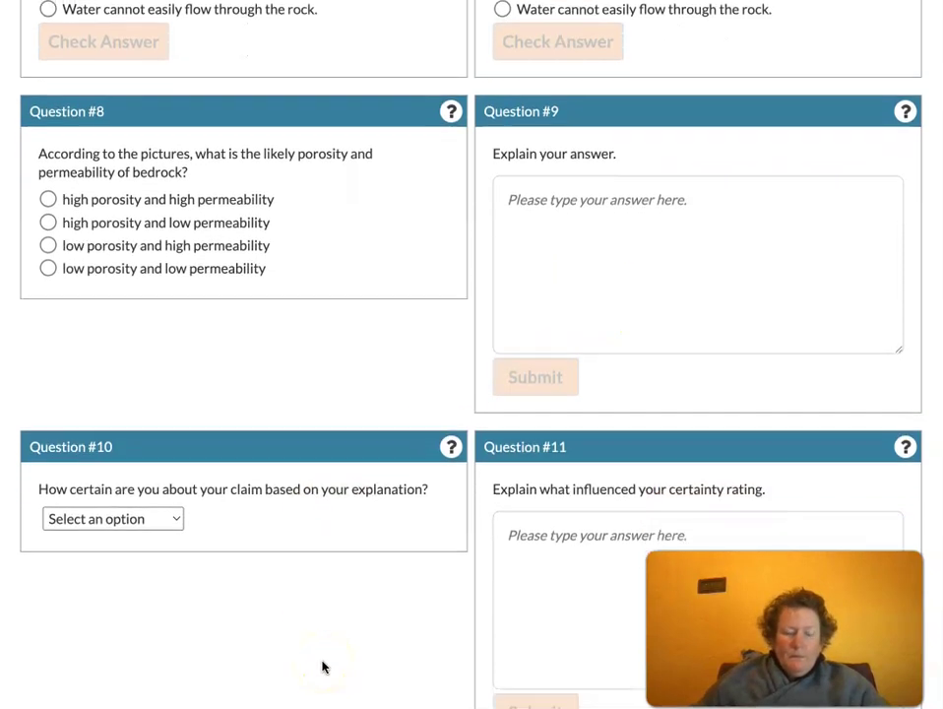
scroll(321, 666, "down", 3)
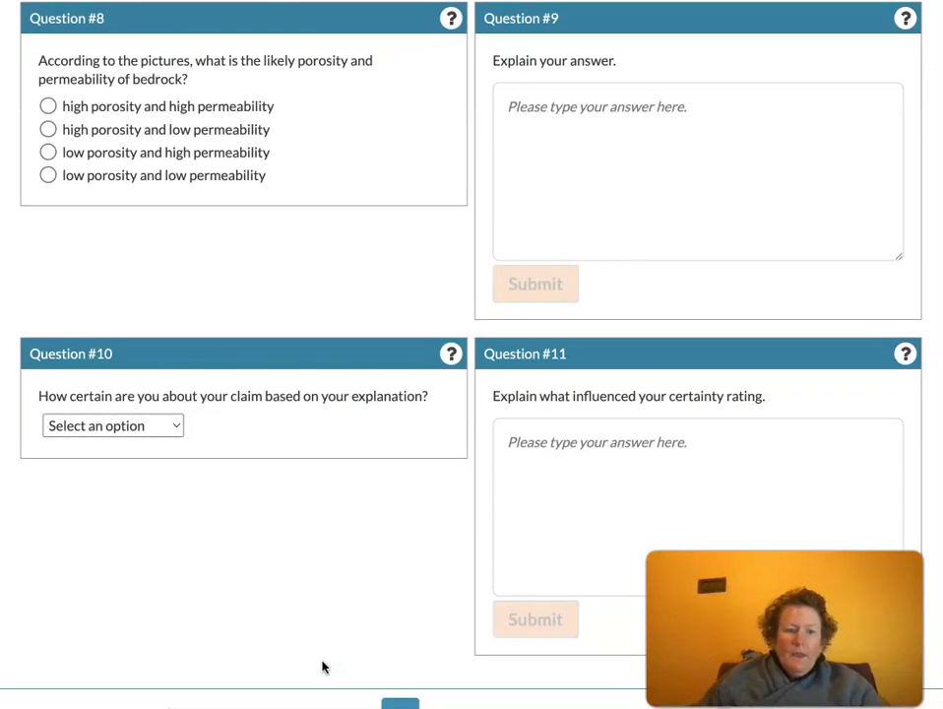
scroll(322, 666, "down", 1)
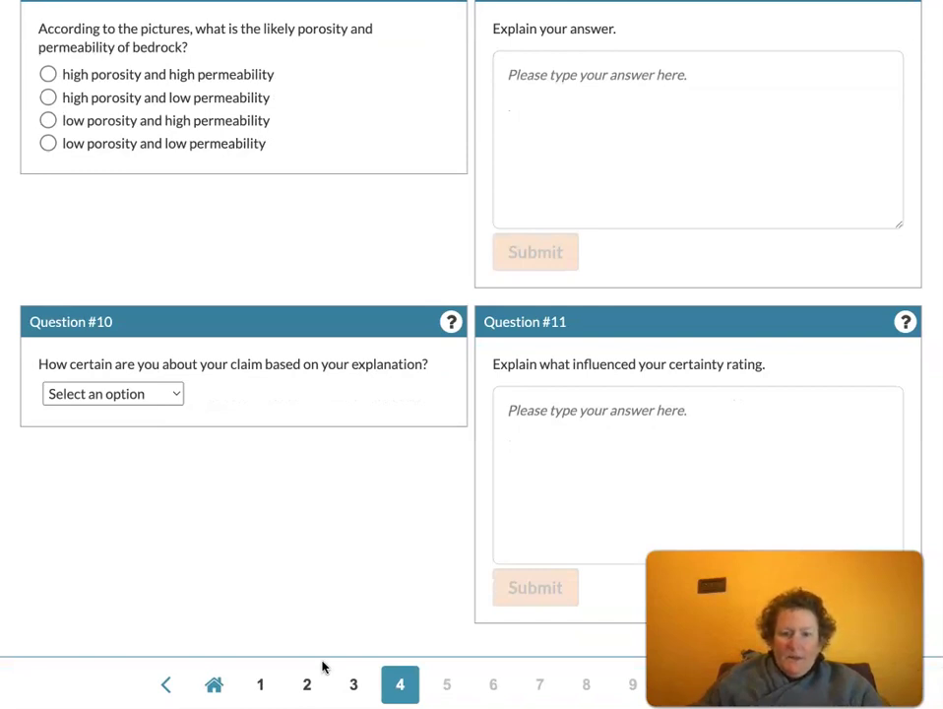
scroll(322, 666, "down", 1)
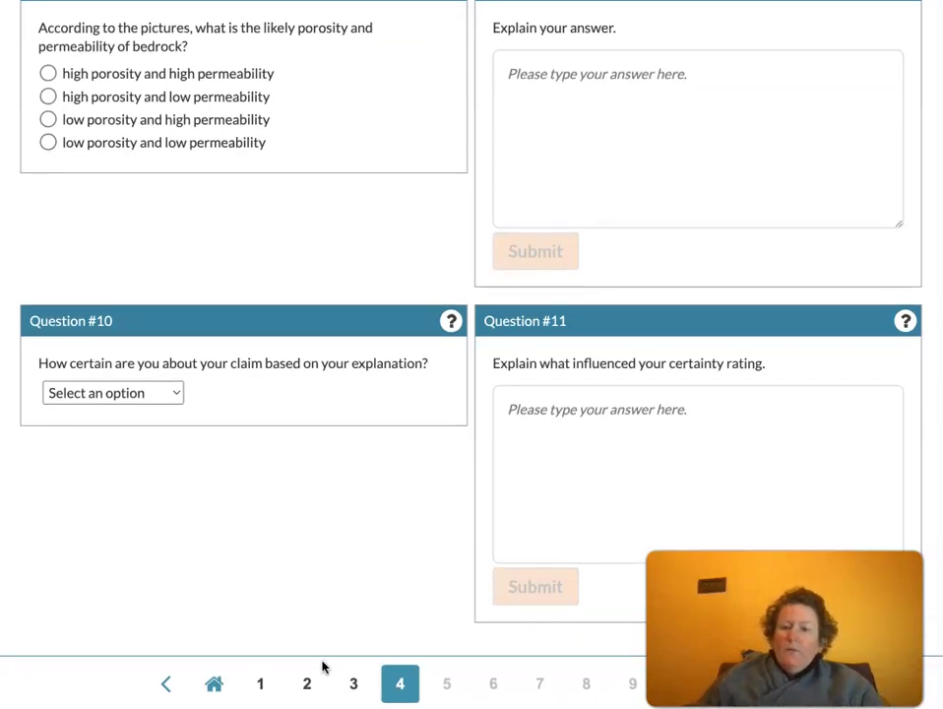
scroll(322, 666, "down", 1)
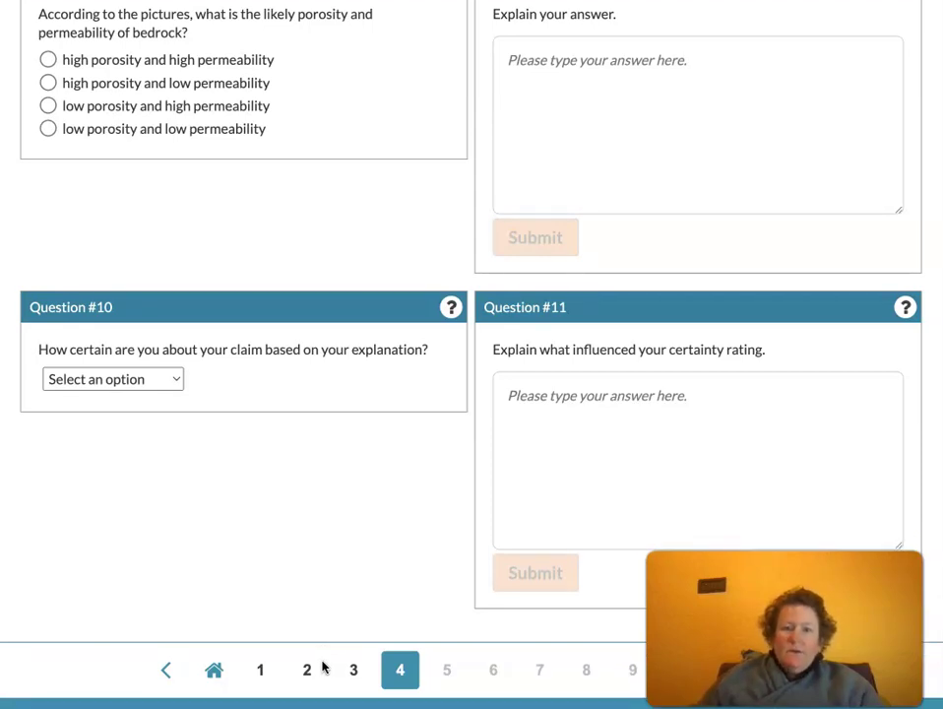
scroll(322, 666, "up", 3)
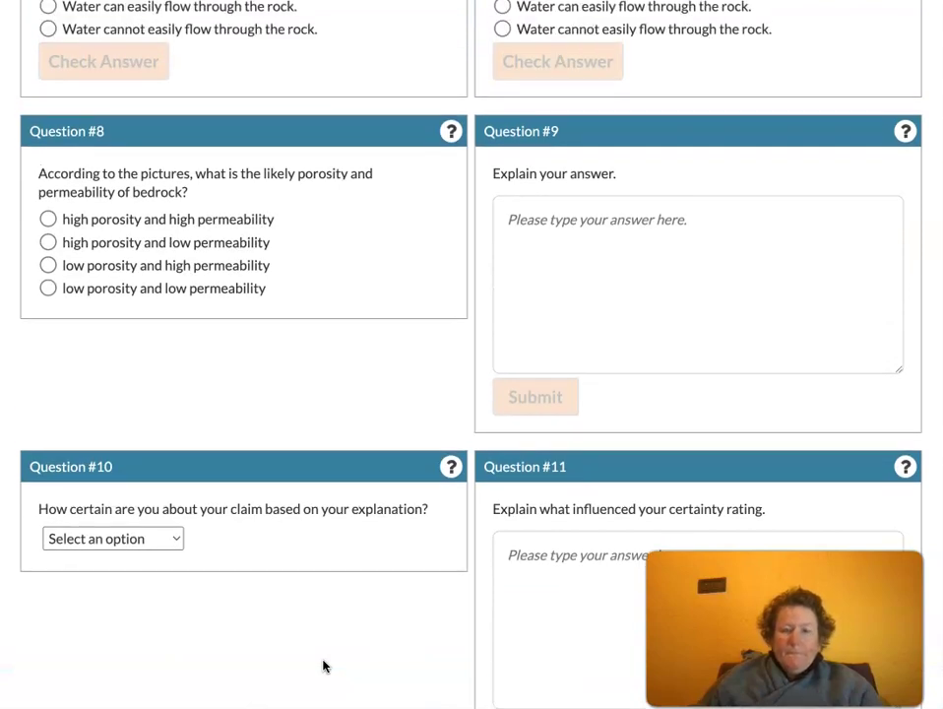
left_click(543, 227)
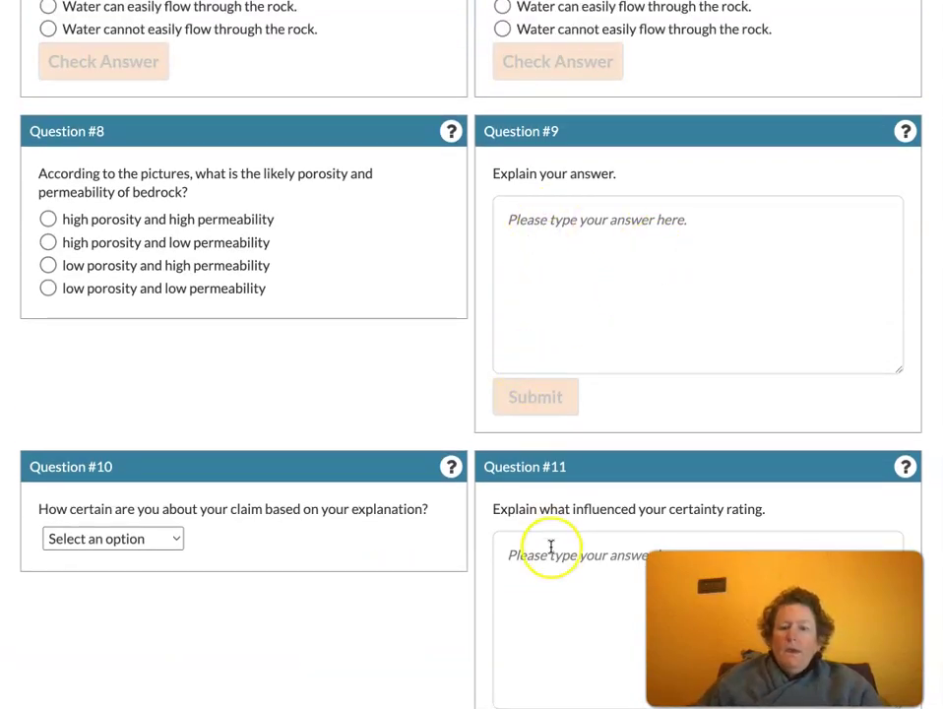
Step: Begin the Question #9 explanation with "Granite does not soak up water or let water pass through"
scroll(551, 551, "down", 1)
scroll(551, 546, "down", 1)
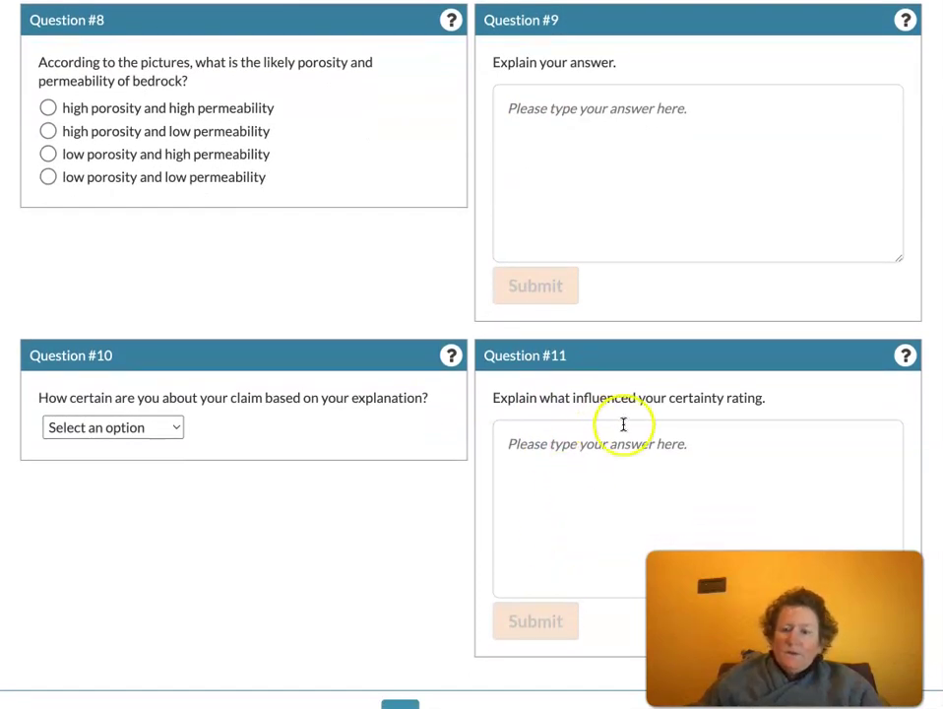
left_click(568, 452)
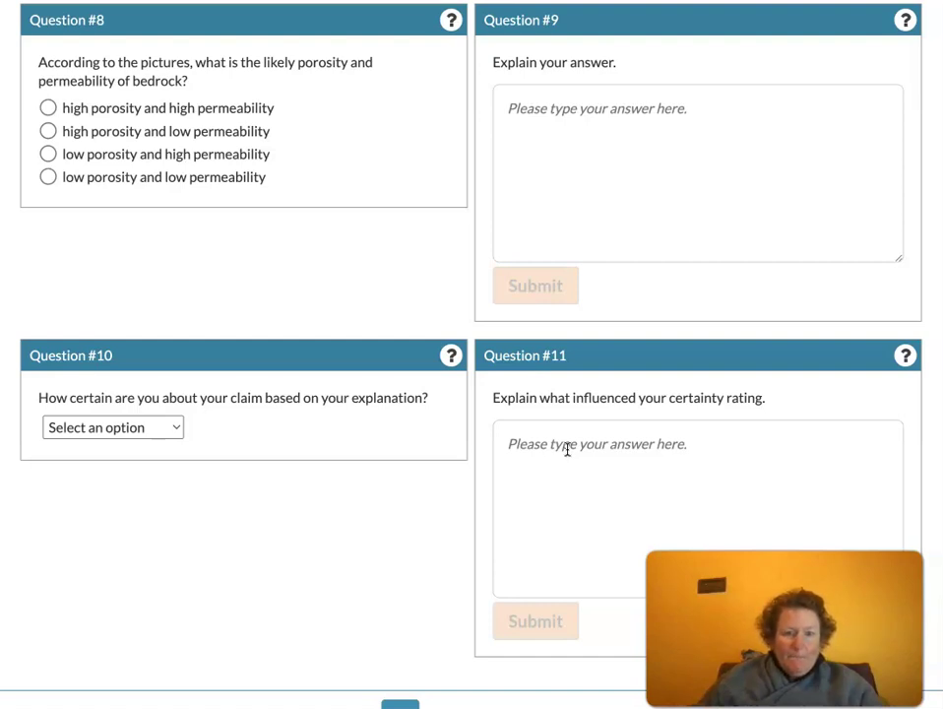
scroll(568, 450, "up", 2)
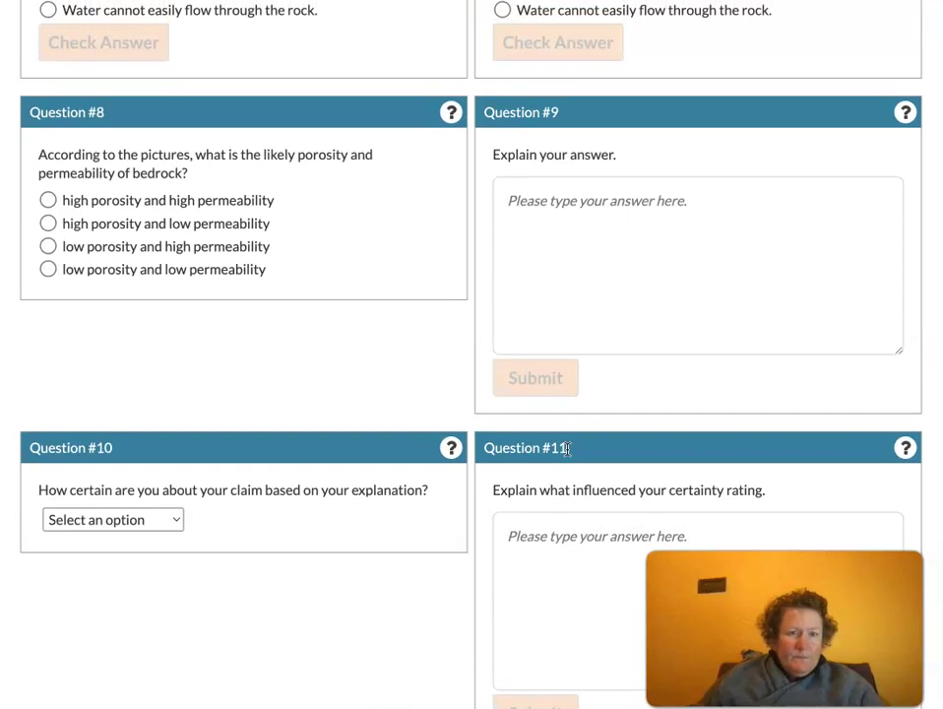
left_click(551, 214)
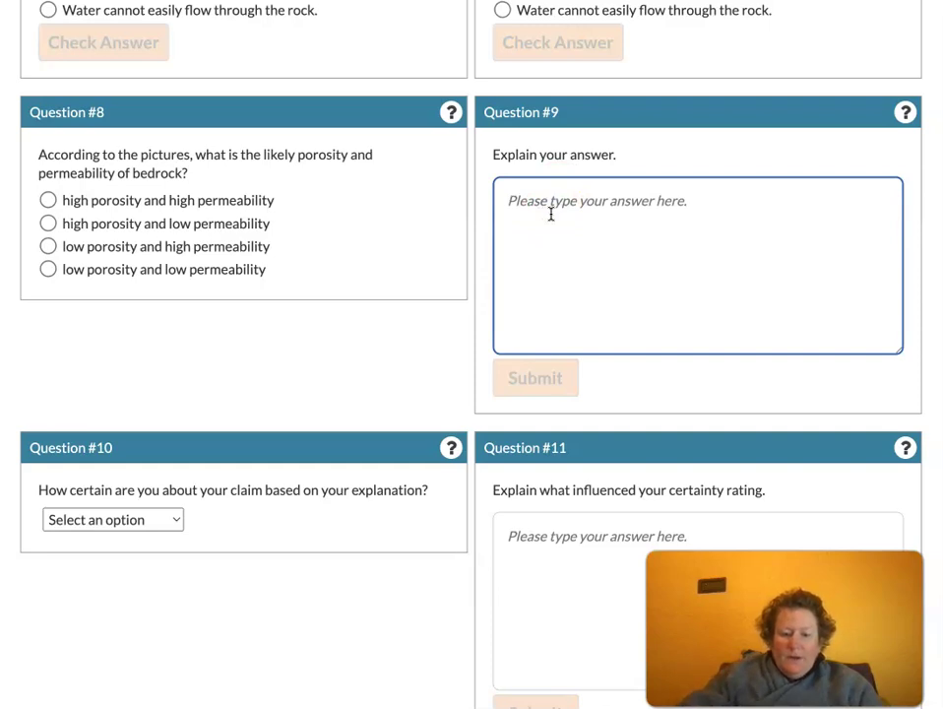
type("Gts")
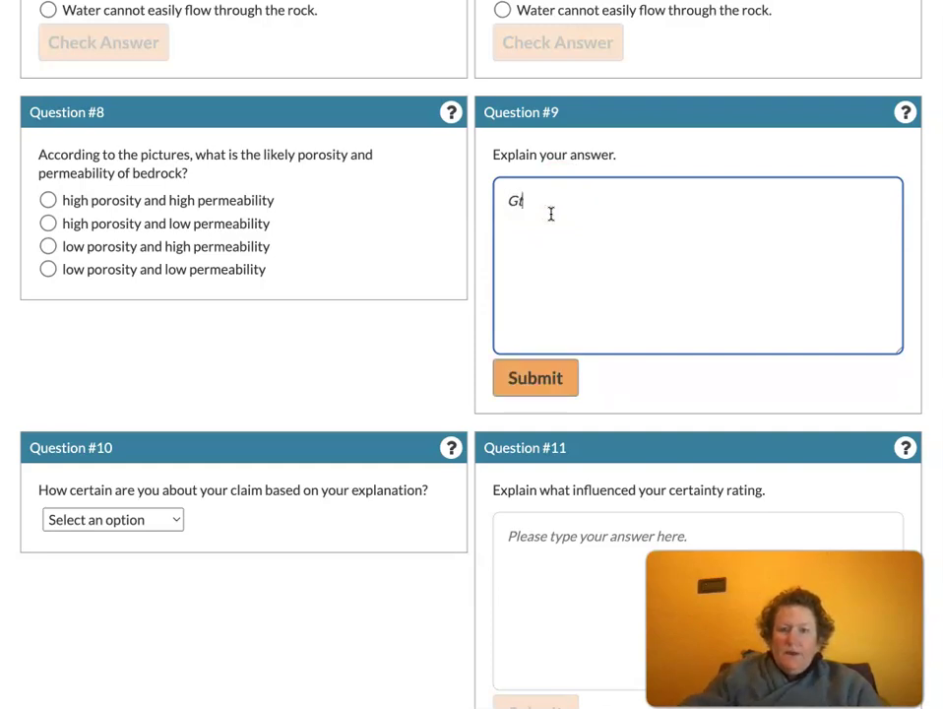
key("BackSpace")
key("BackSpace")
type("ts")
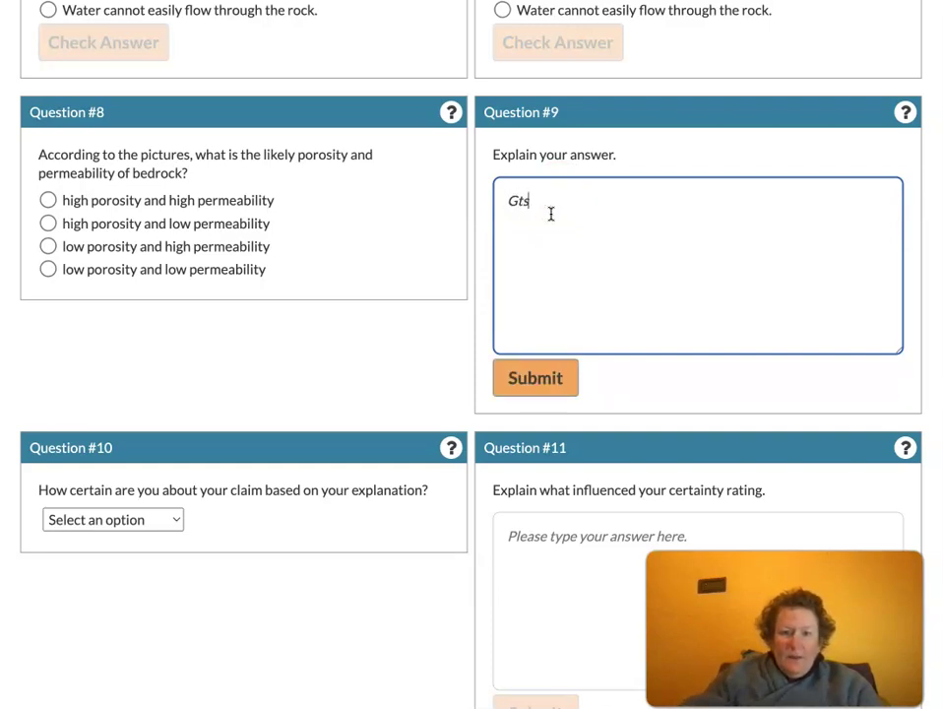
key("BackSpace")
key("BackSpace")
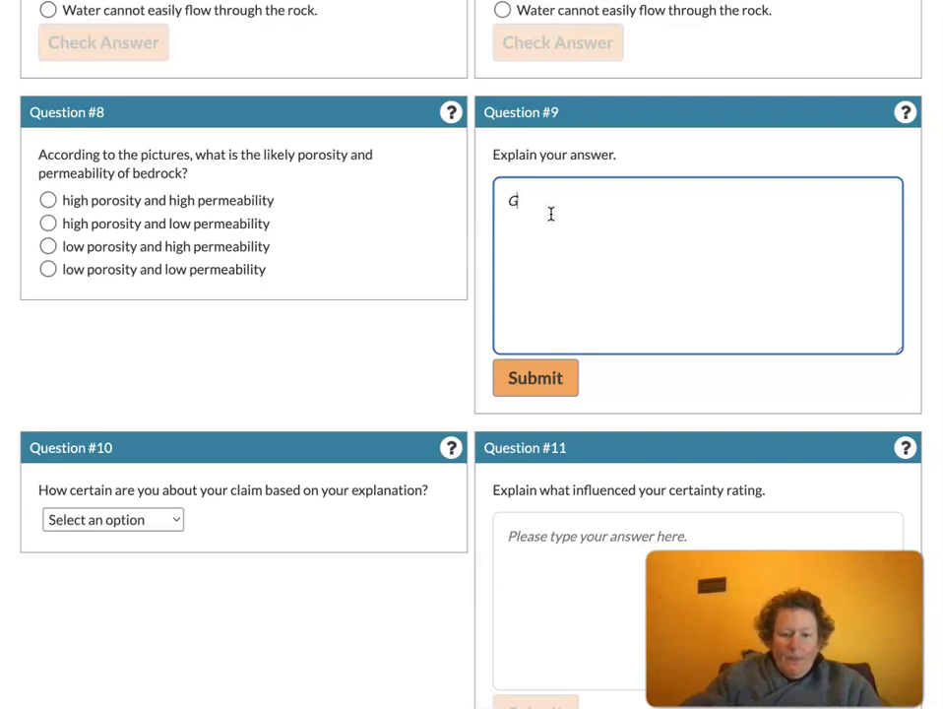
type("ranite")
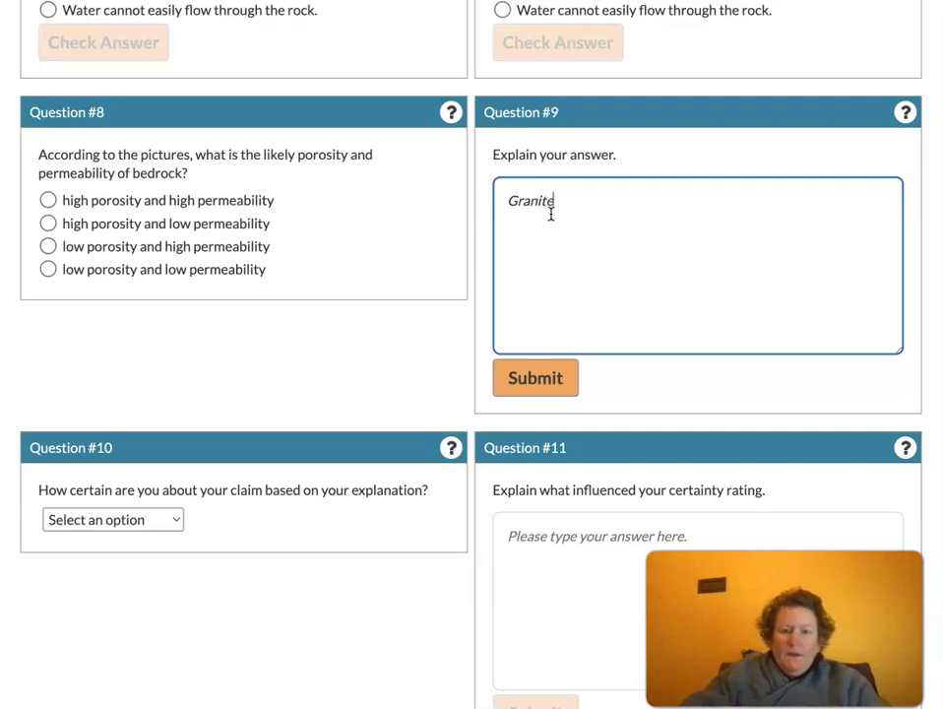
type(" does not so")
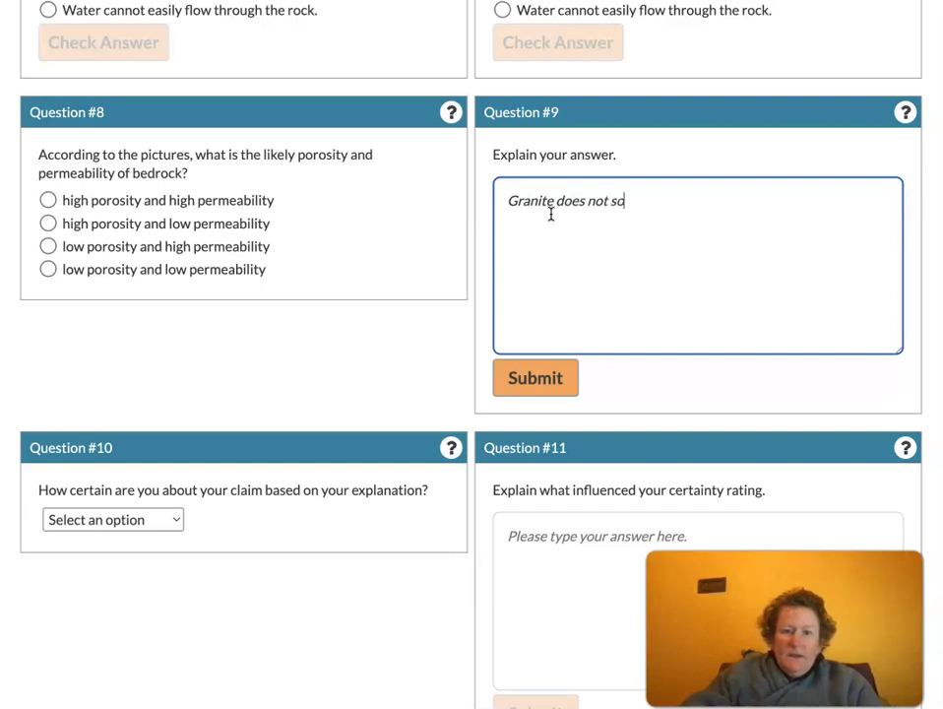
type("ak up wa")
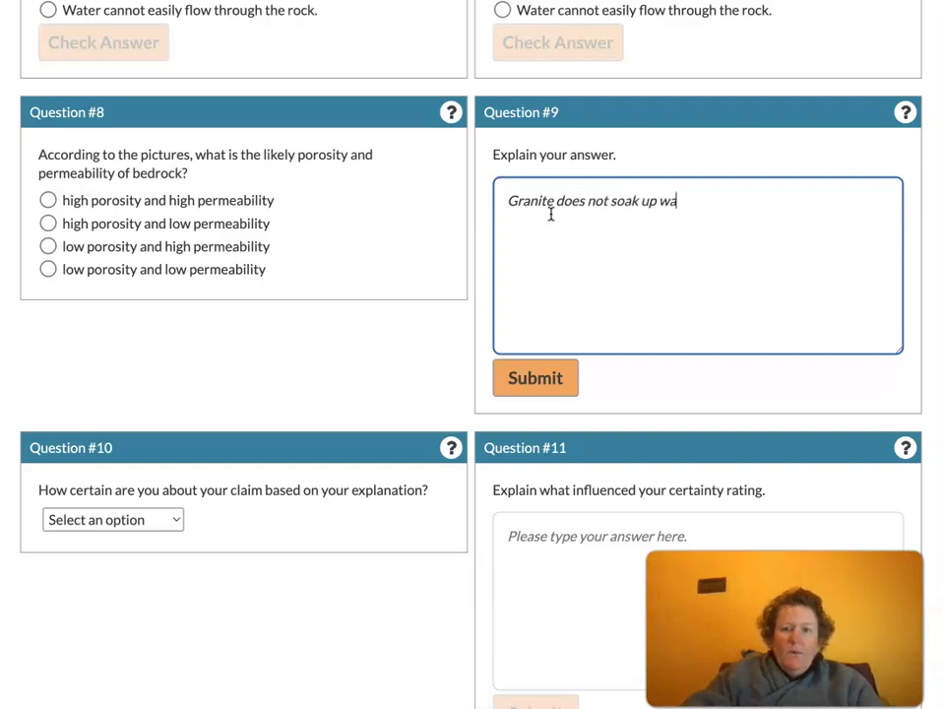
type("ter or let water")
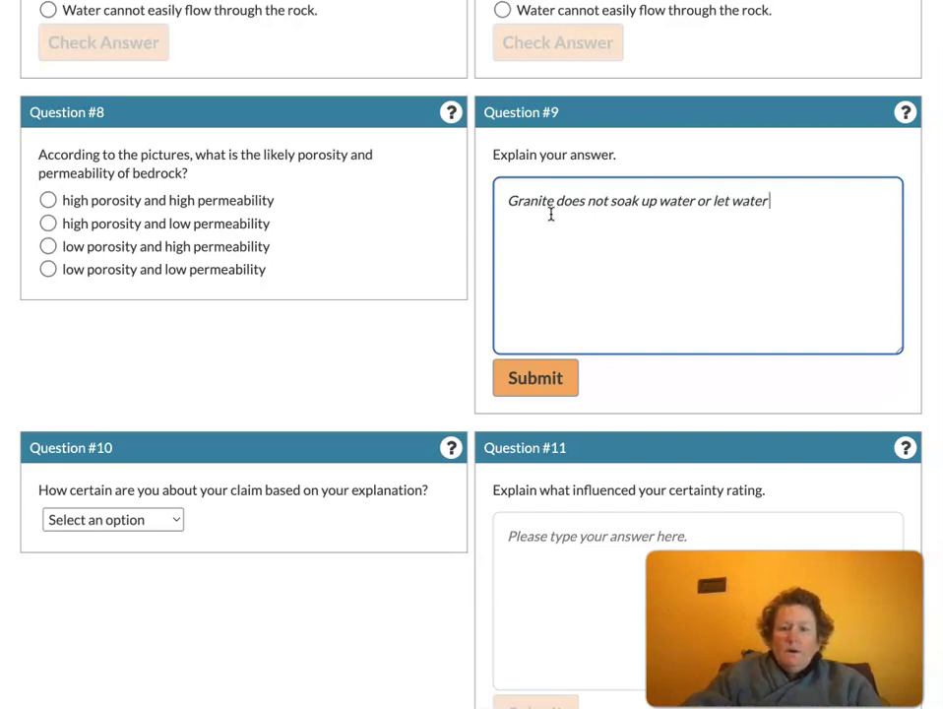
type(" pass through")
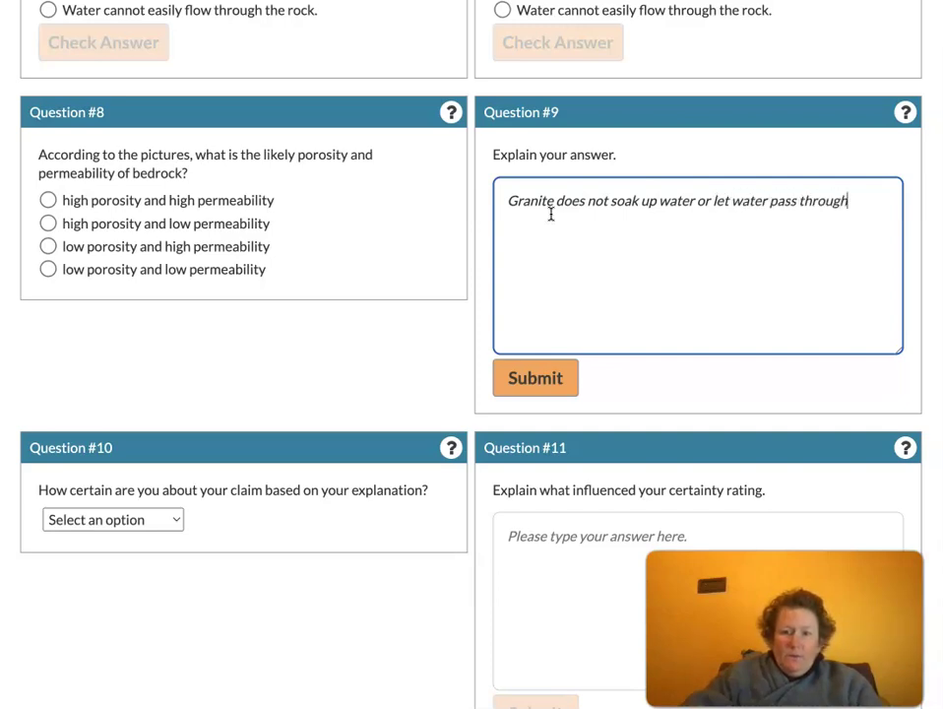
Step: Complete the Question #9 sentence with ", otherwise people would not use as a countertop in their kitchens." and submit the answer
type(", otherwise")
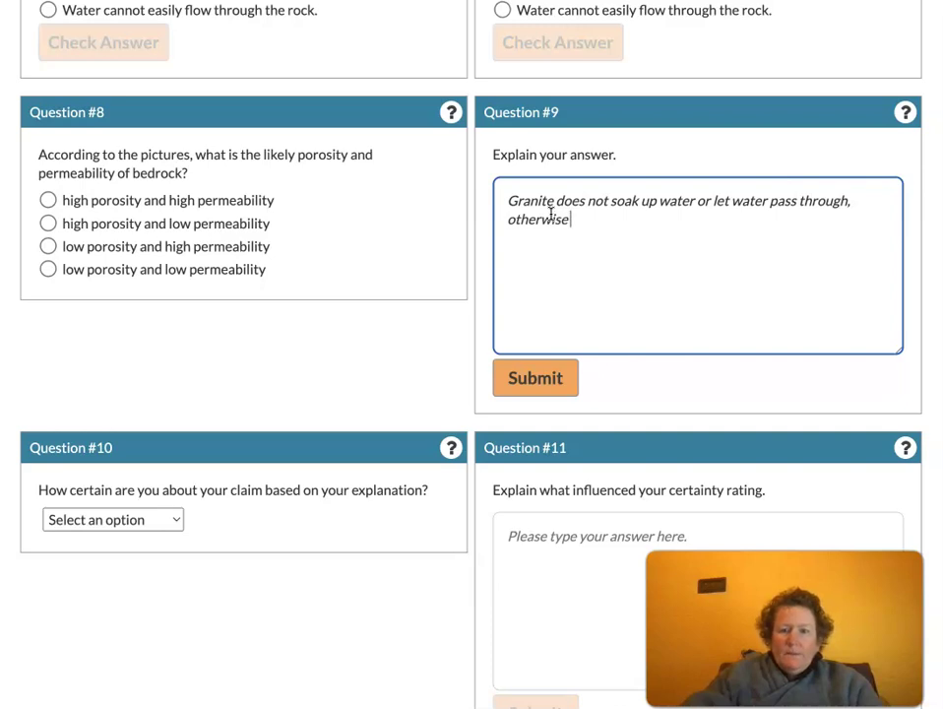
type(" people whou")
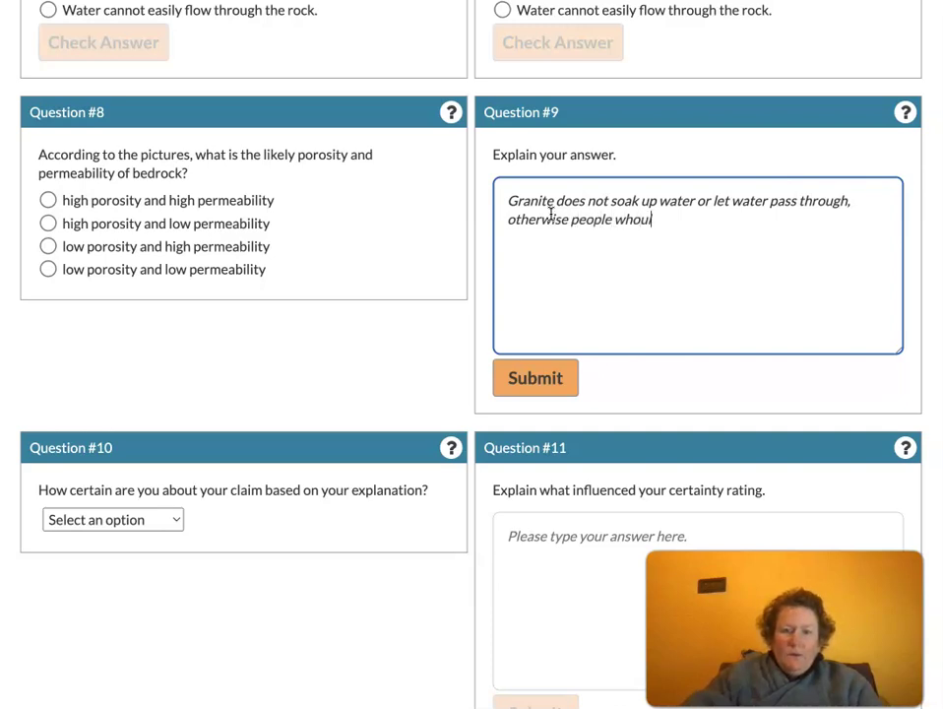
key("BackSpace")
key("BackSpace")
key("BackSpace")
type("ould")
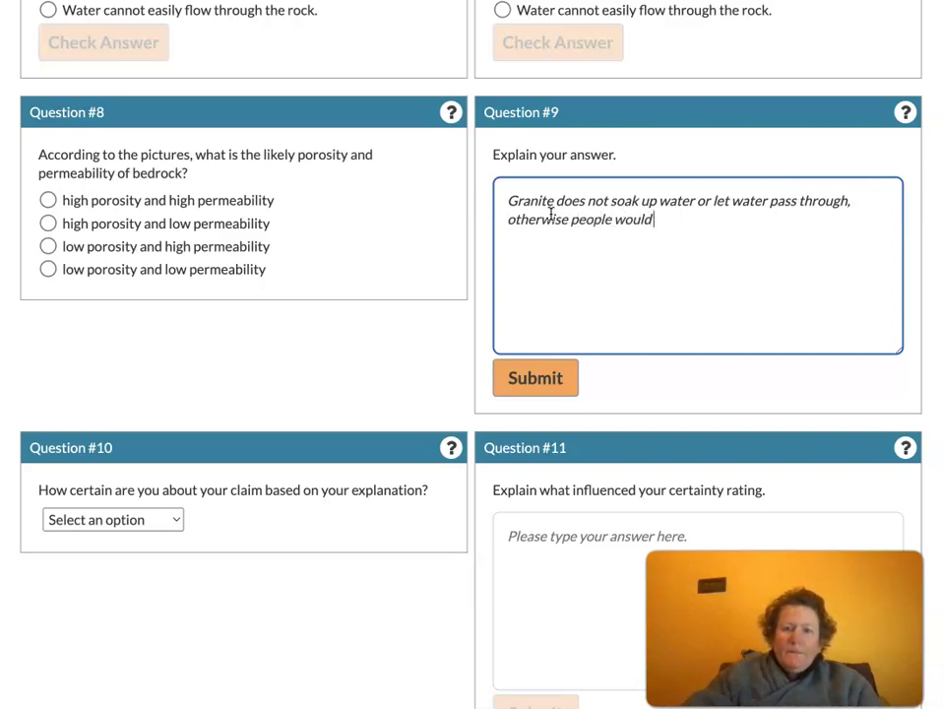
type(" not use")
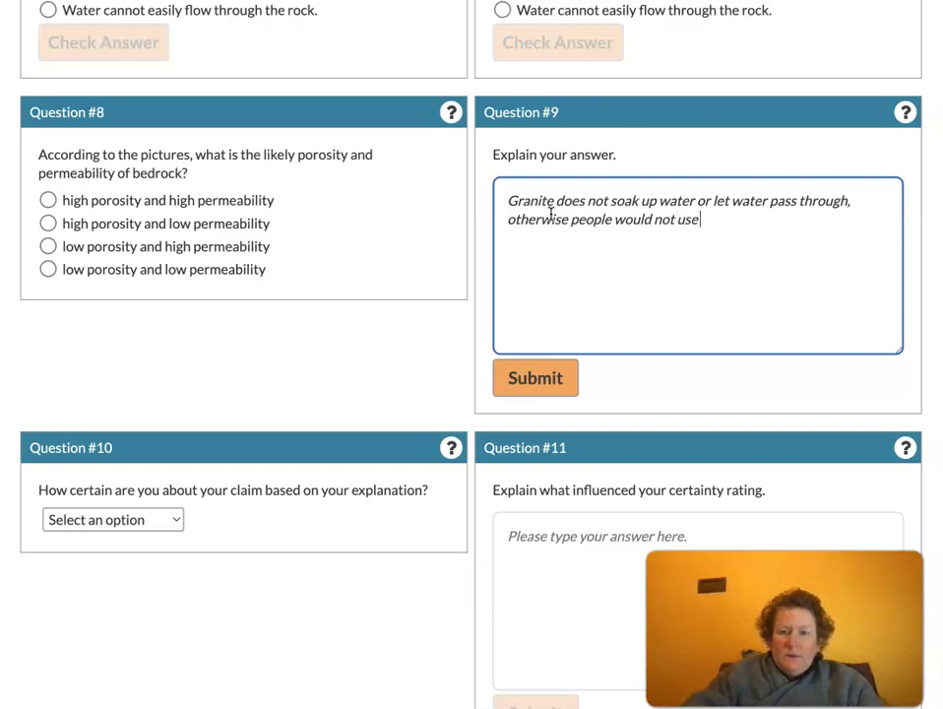
type(" as a cou")
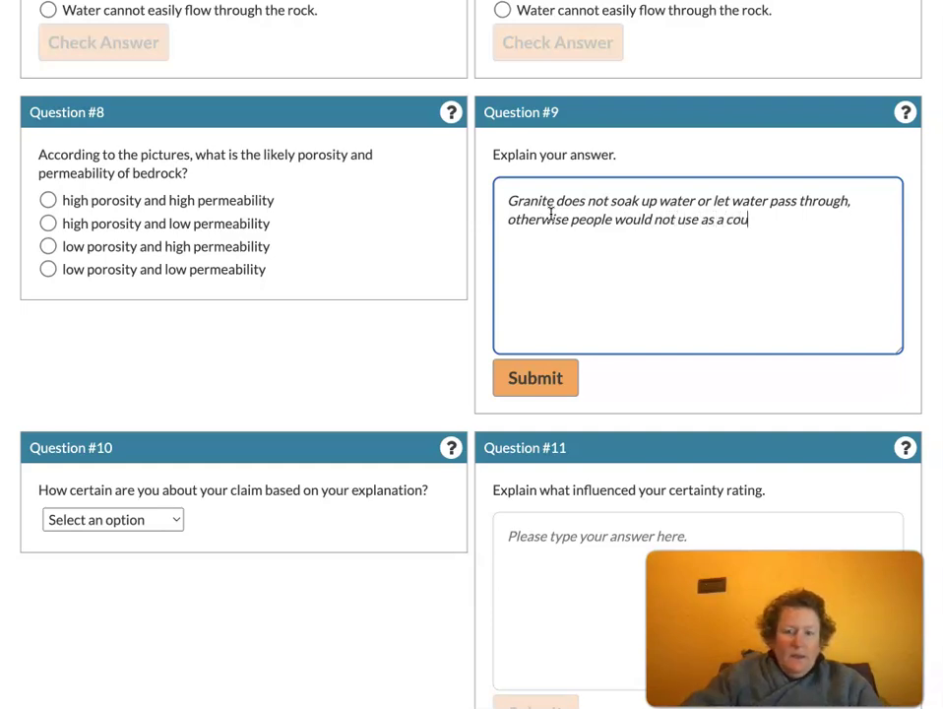
type("nterto")
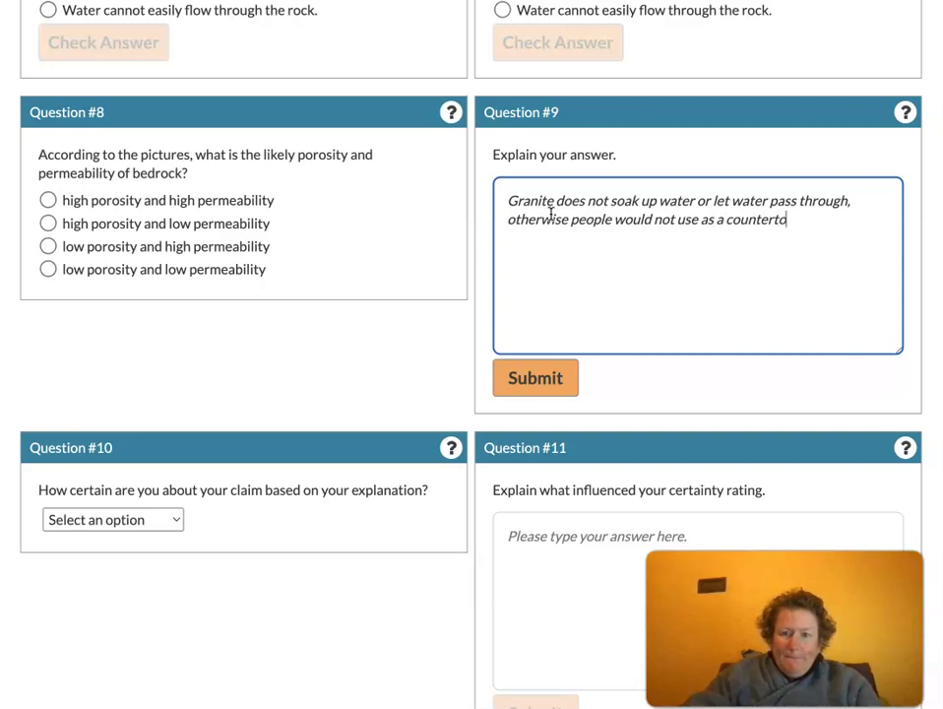
type("p i")
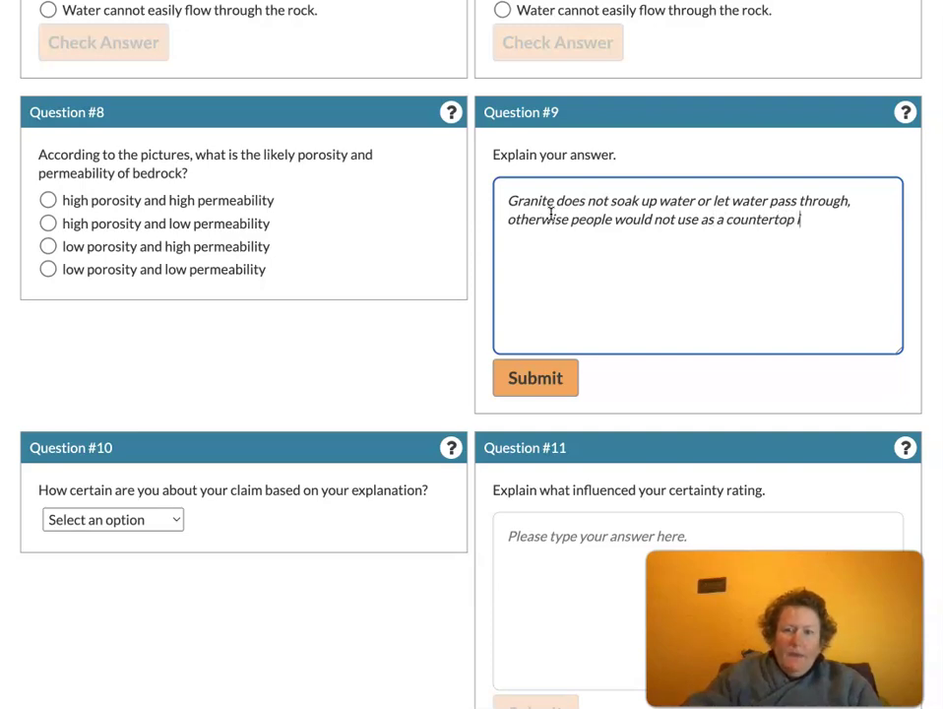
type("n their ki")
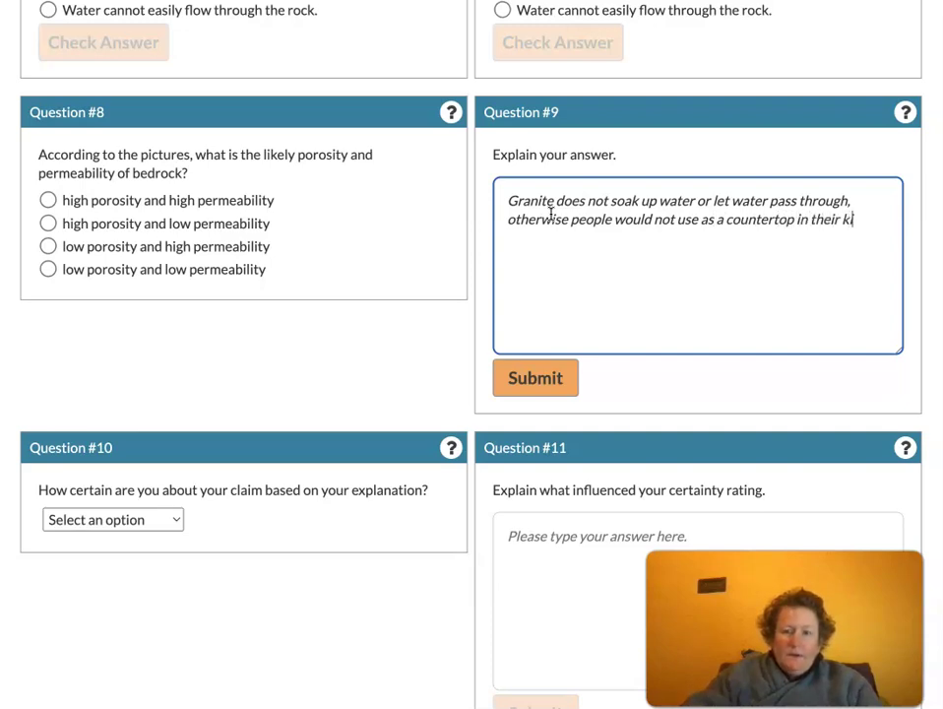
type("tchens.")
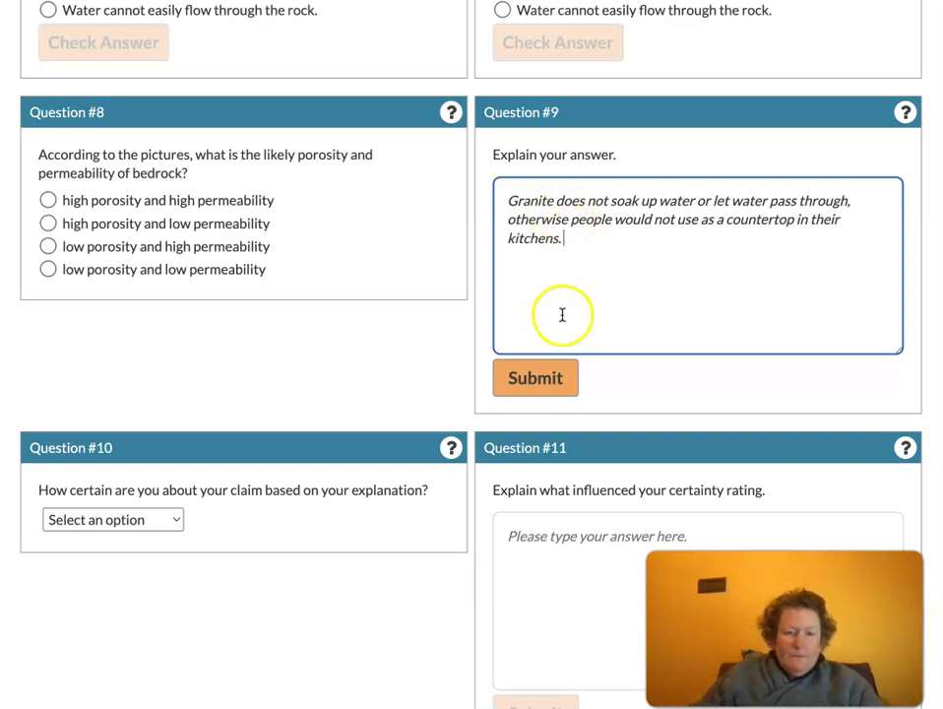
scroll(610, 316, "down", 1)
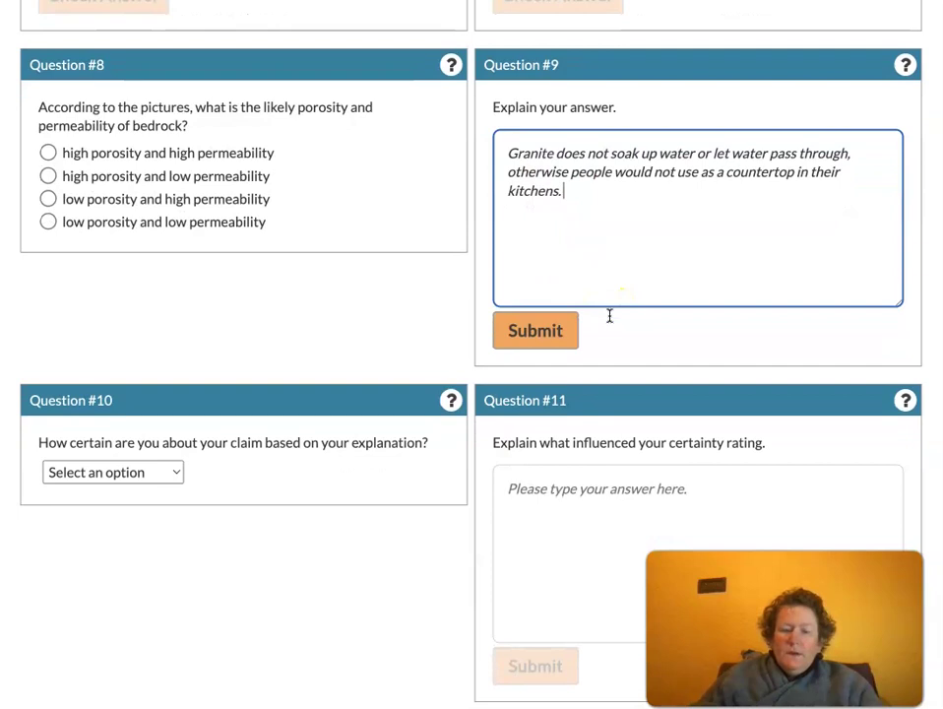
left_click(544, 336)
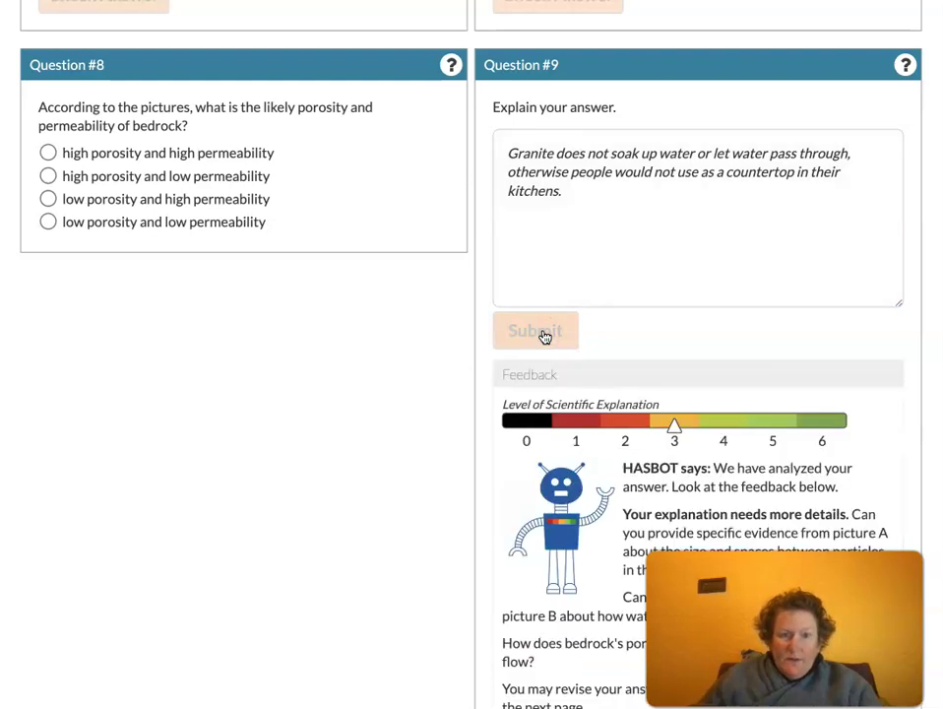
Step: Read HASBOT's feedback on the Question #9 explanation and examine bedrock Pictures A and B for the evidence it asks for
left_click(550, 412)
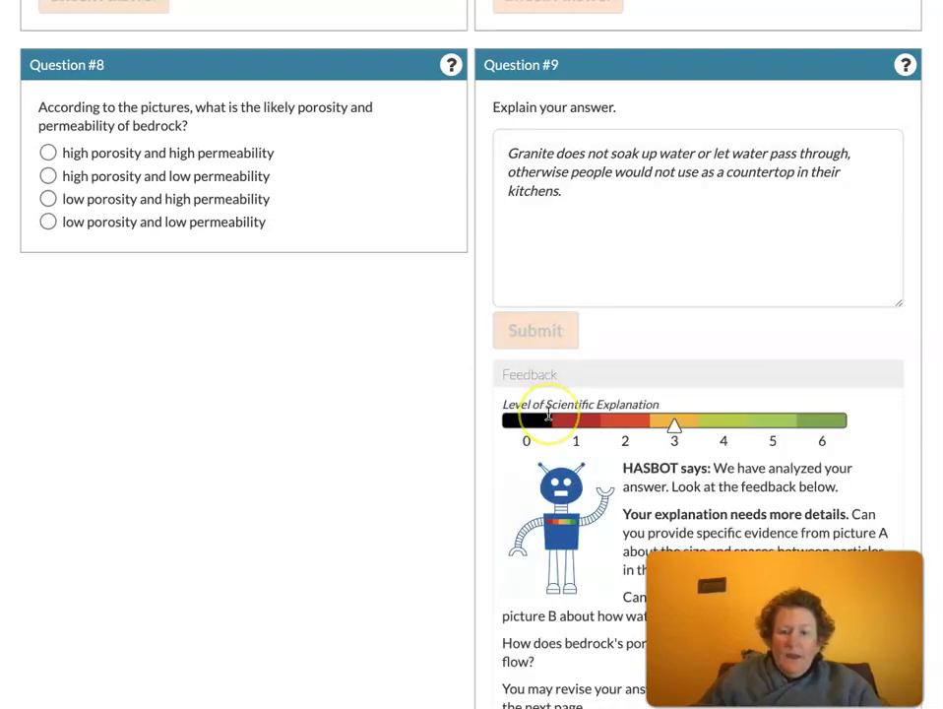
scroll(548, 413, "down", 1)
scroll(548, 413, "down", 4)
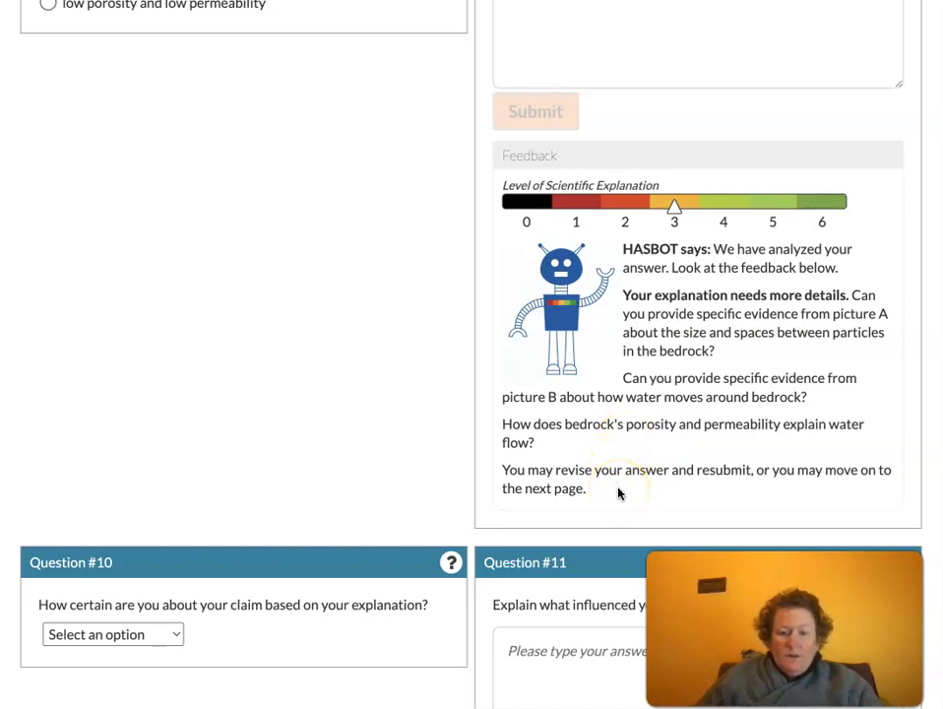
scroll(618, 493, "up", 5)
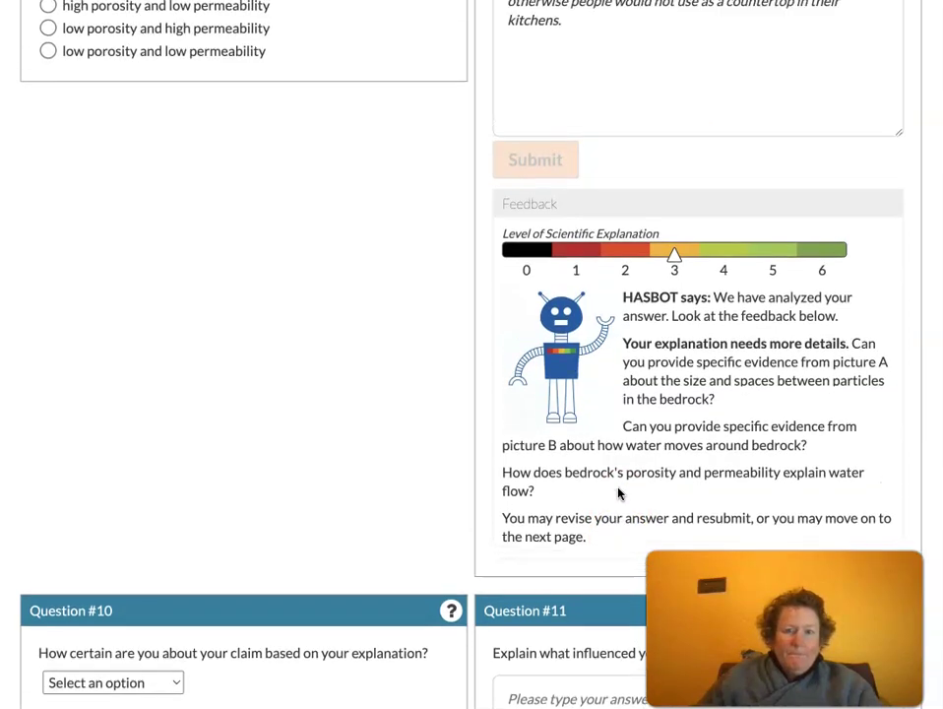
scroll(618, 493, "up", 7)
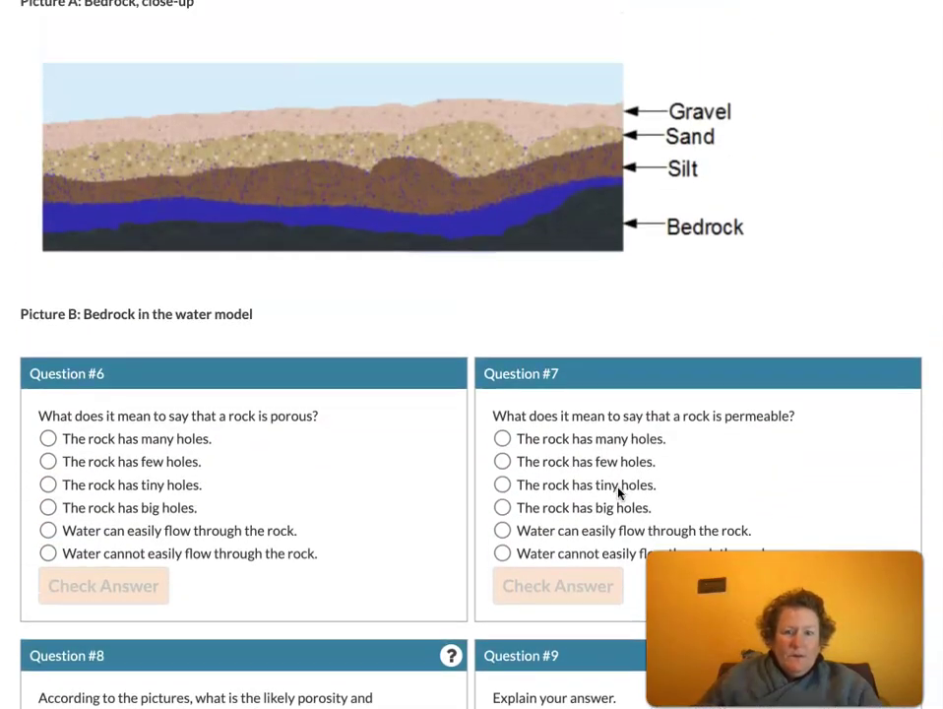
scroll(618, 493, "up", 2)
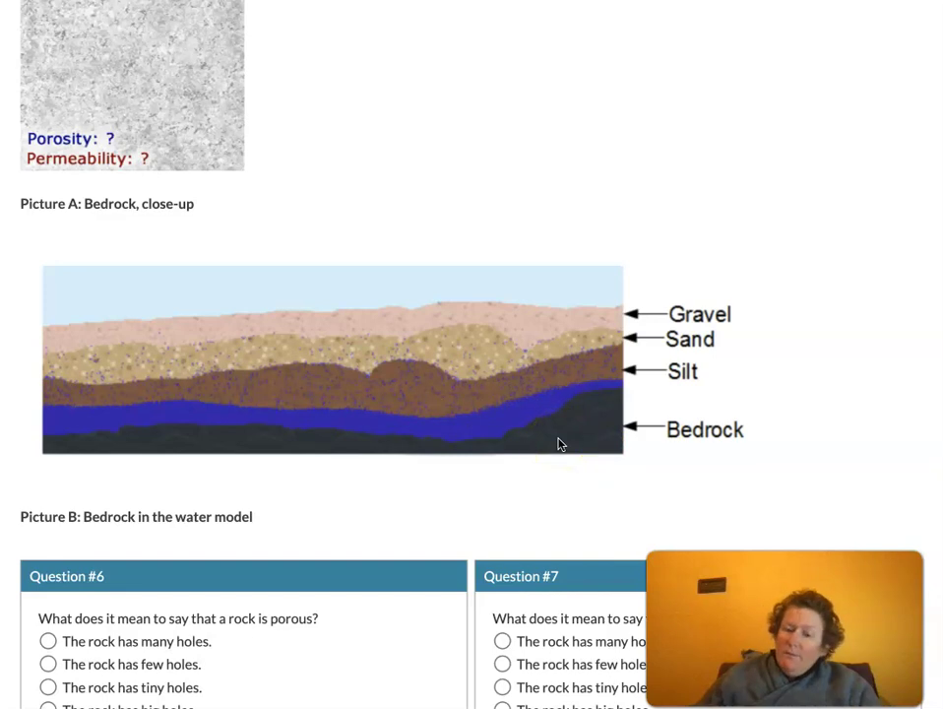
left_click(381, 213)
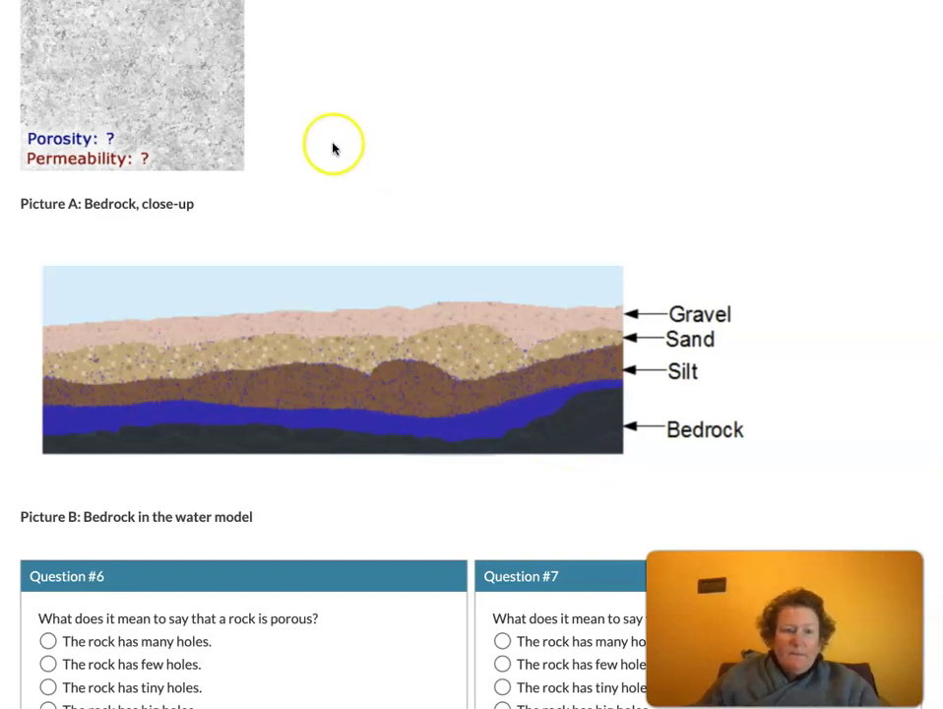
scroll(327, 148, "up", 1)
scroll(328, 148, "up", 1)
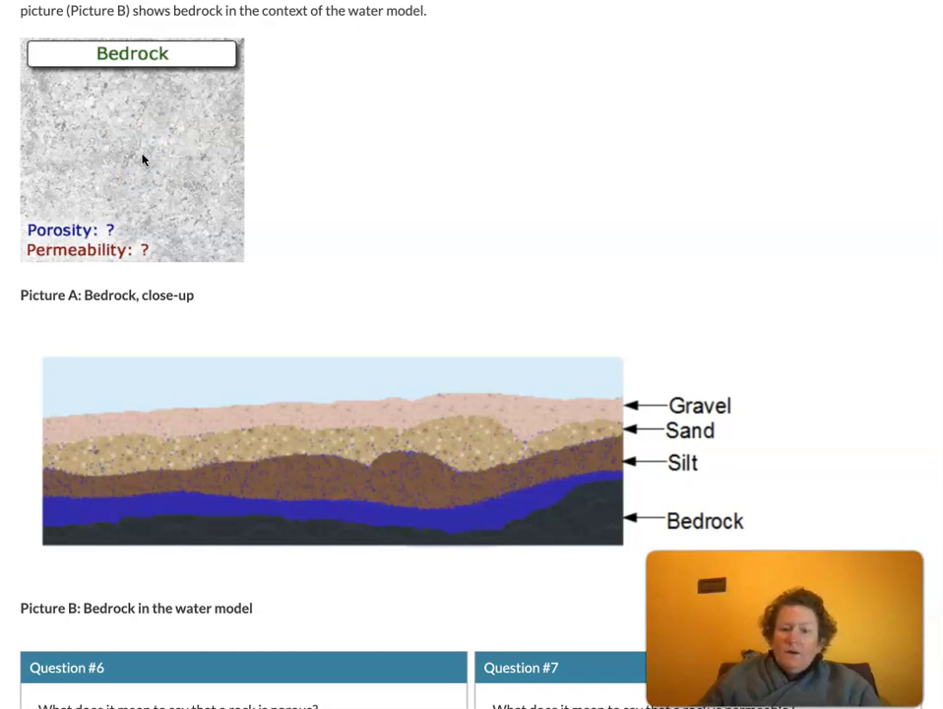
scroll(395, 207, "down", 1)
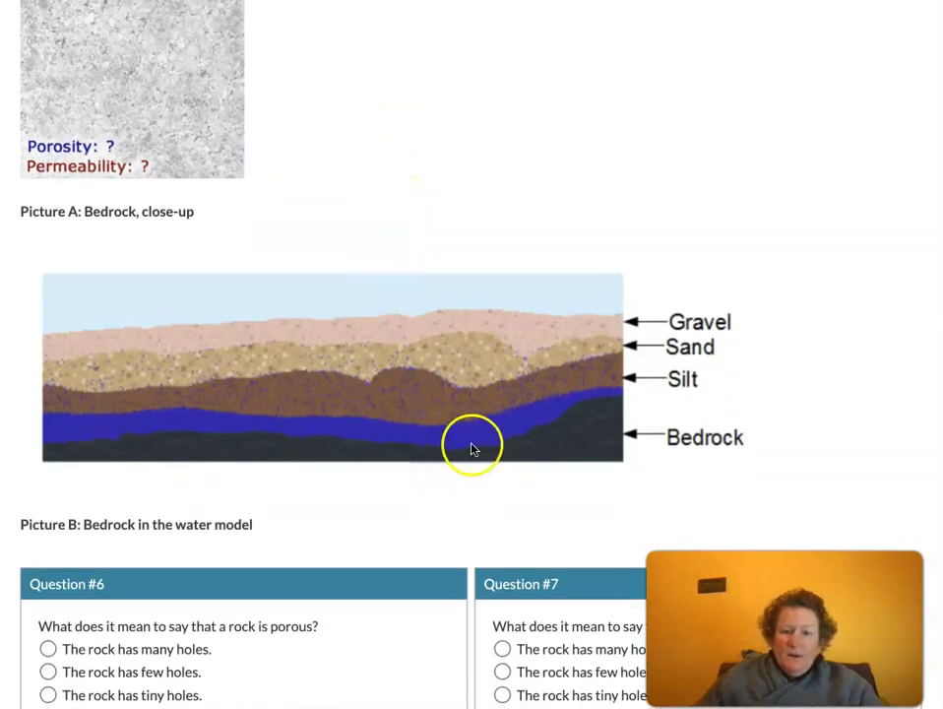
Step: Add a new paragraph to the Question #9 explanation: "In picture A, it appears there are very few pores, which would make the permeability very low."
scroll(808, 367, "down", 6)
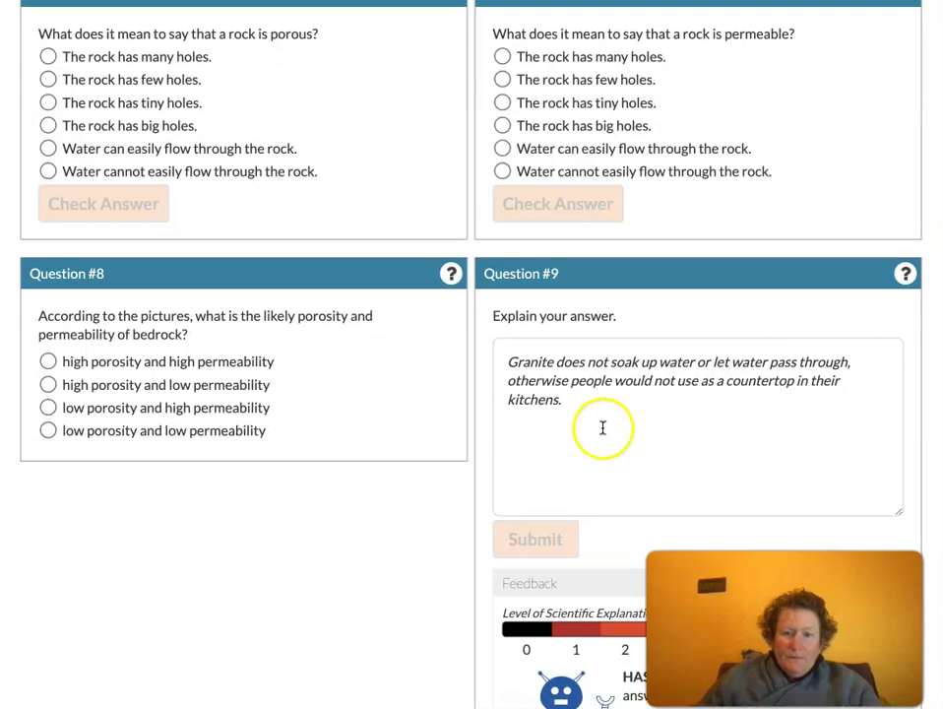
left_click(604, 403)
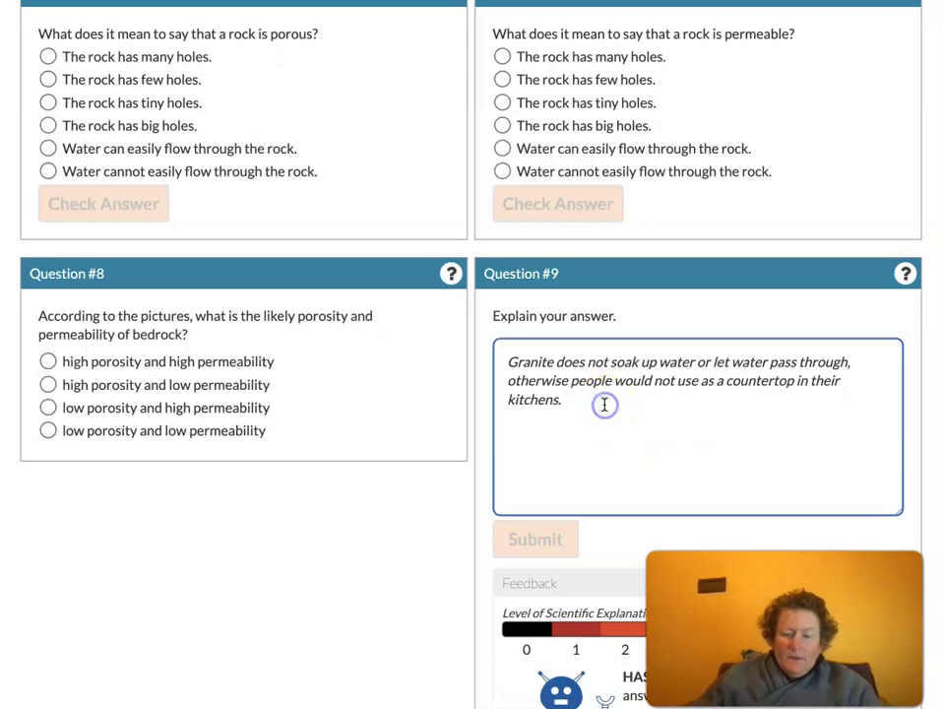
key("Return")
key("Return")
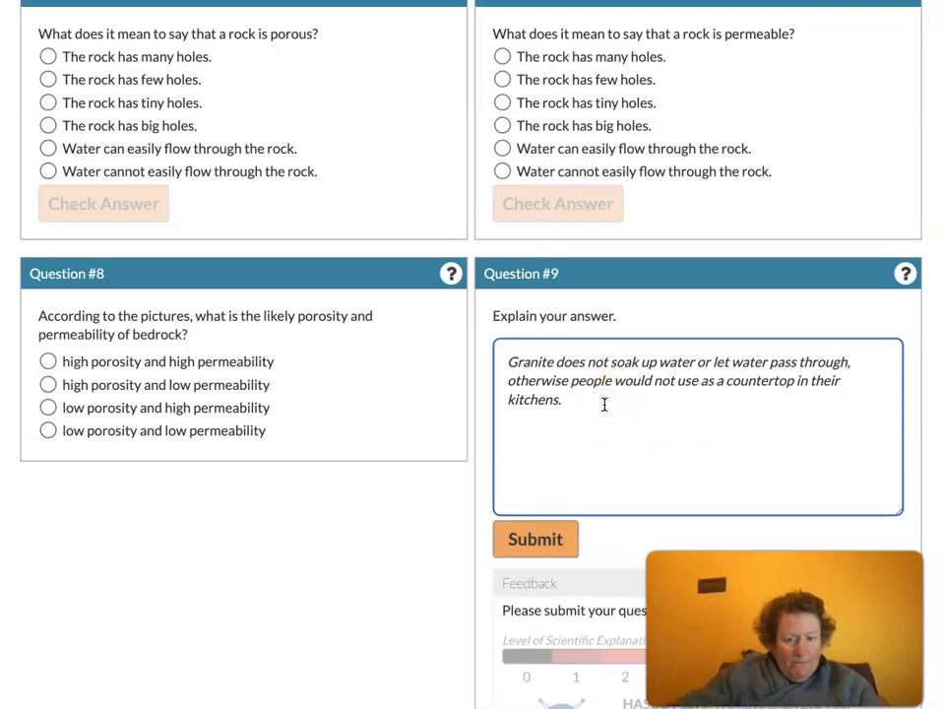
type("IN p")
key("BackSpace")
type("n pictur")
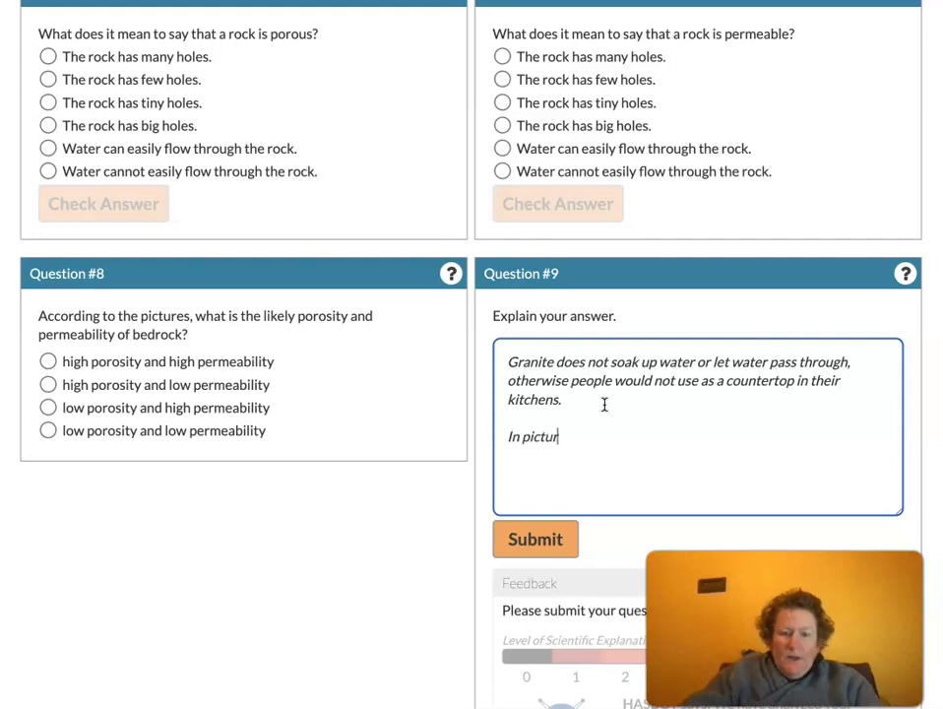
type("e A, it")
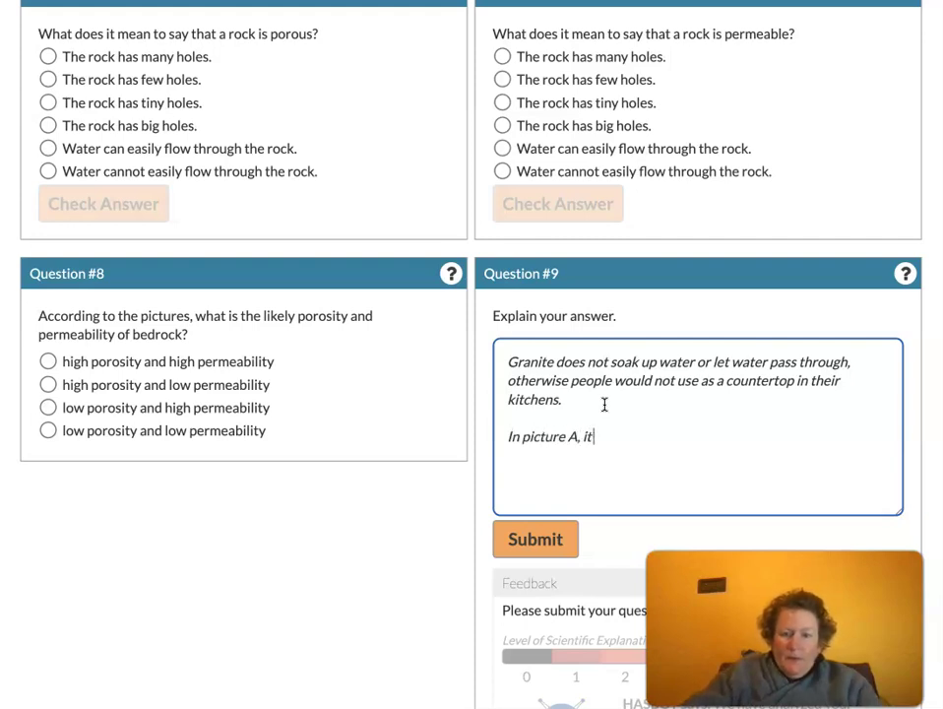
type(" appears there")
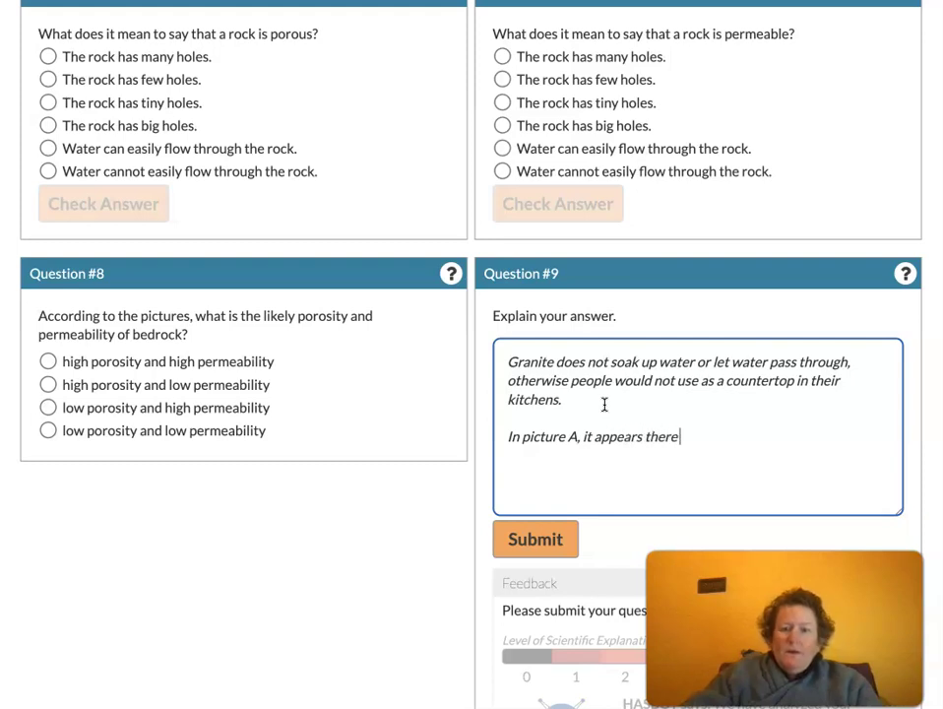
type(" are very few pores, w")
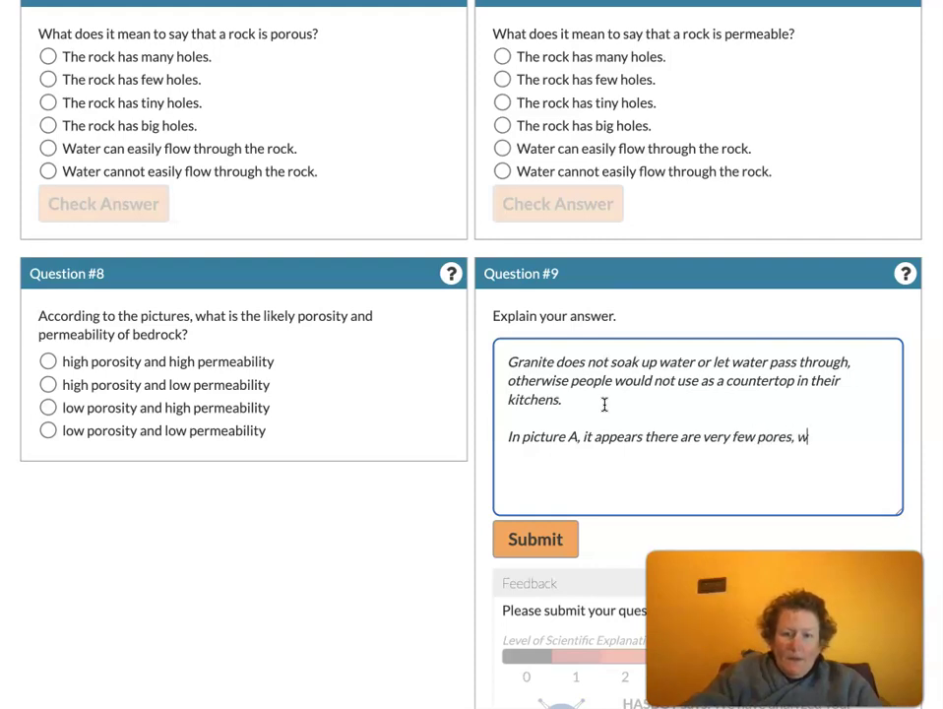
type("hich would ma")
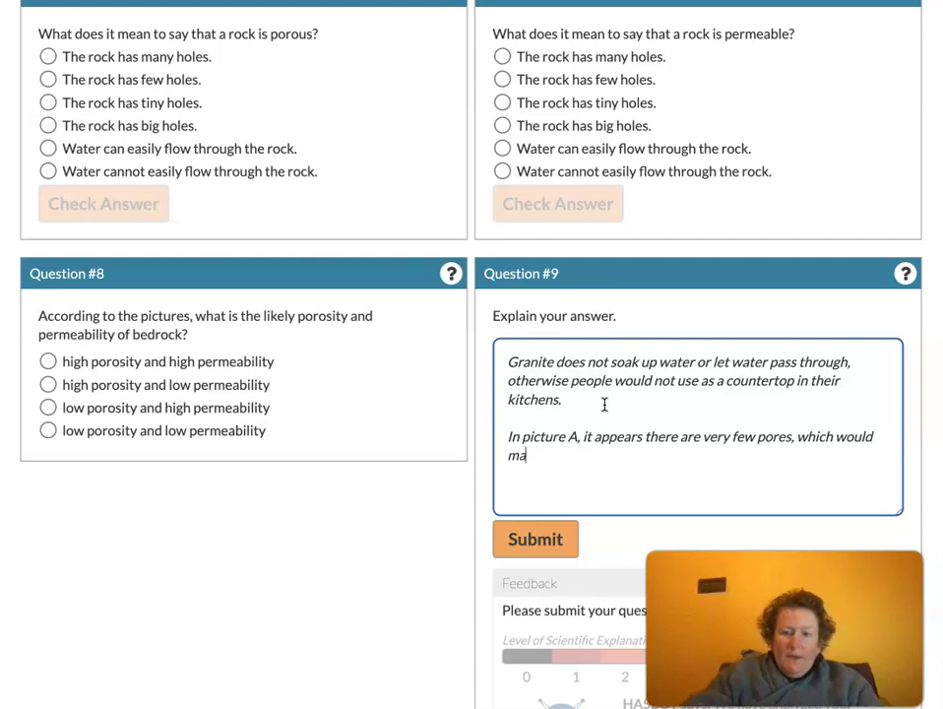
type("ke the permability very low.")
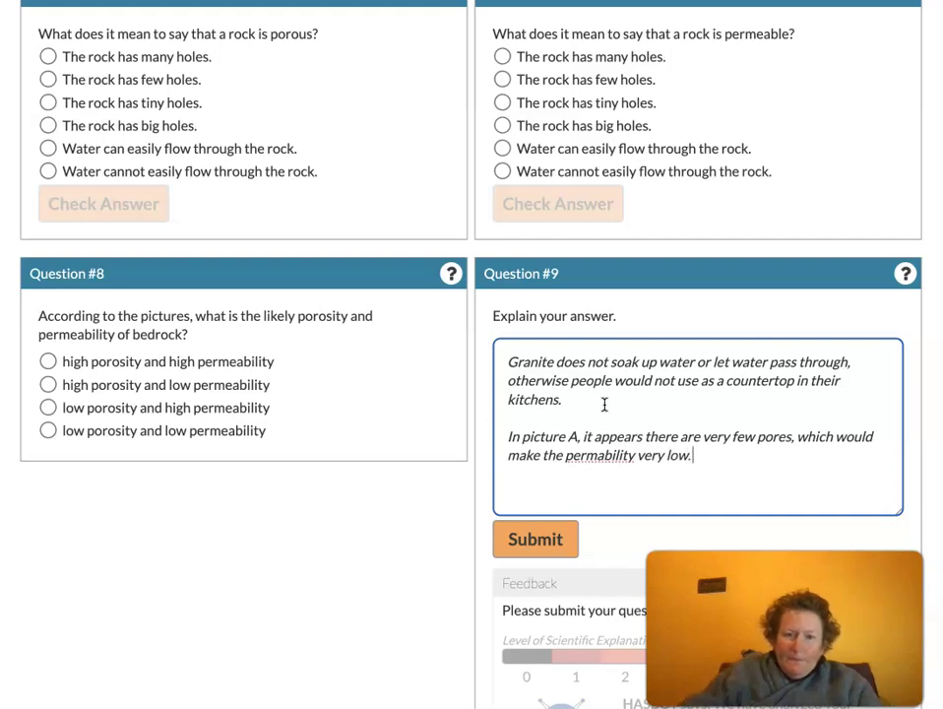
left_click(599, 459)
Step: Add "Low permeability is supported by water sitting on top of the bedrock in picture B." to the Question #9 explanation and resubmit it
left_click(717, 455)
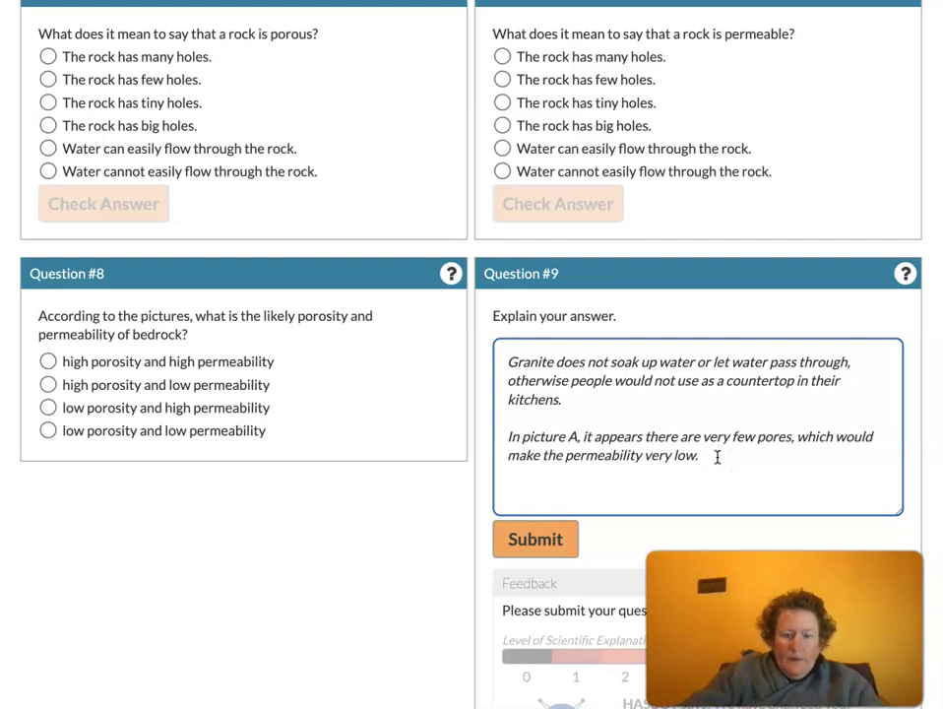
type("ThLow perma")
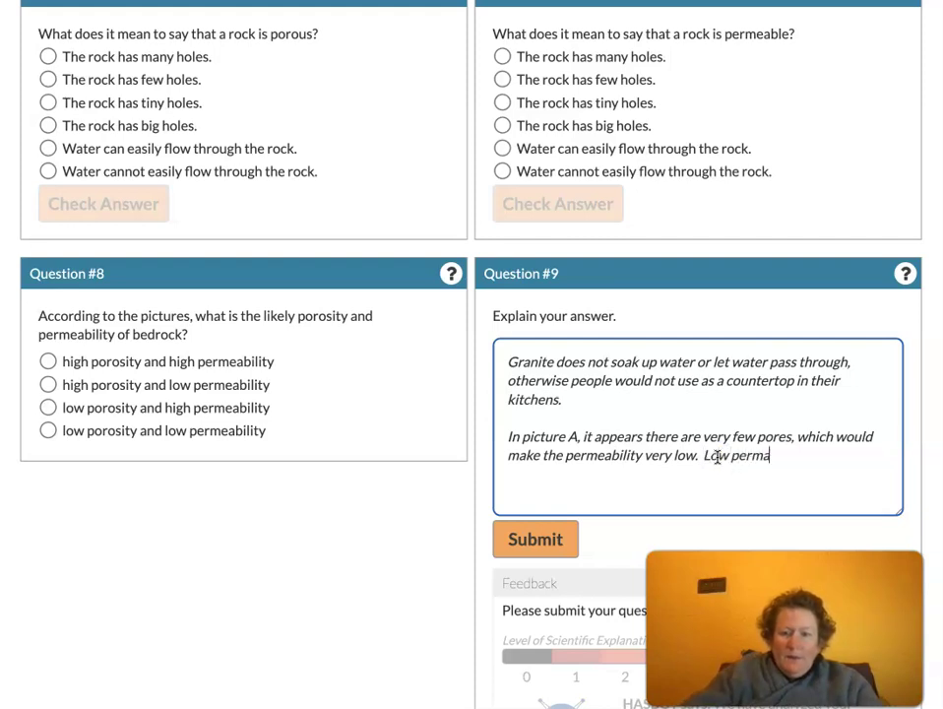
key("BackSpace")
type("eabi")
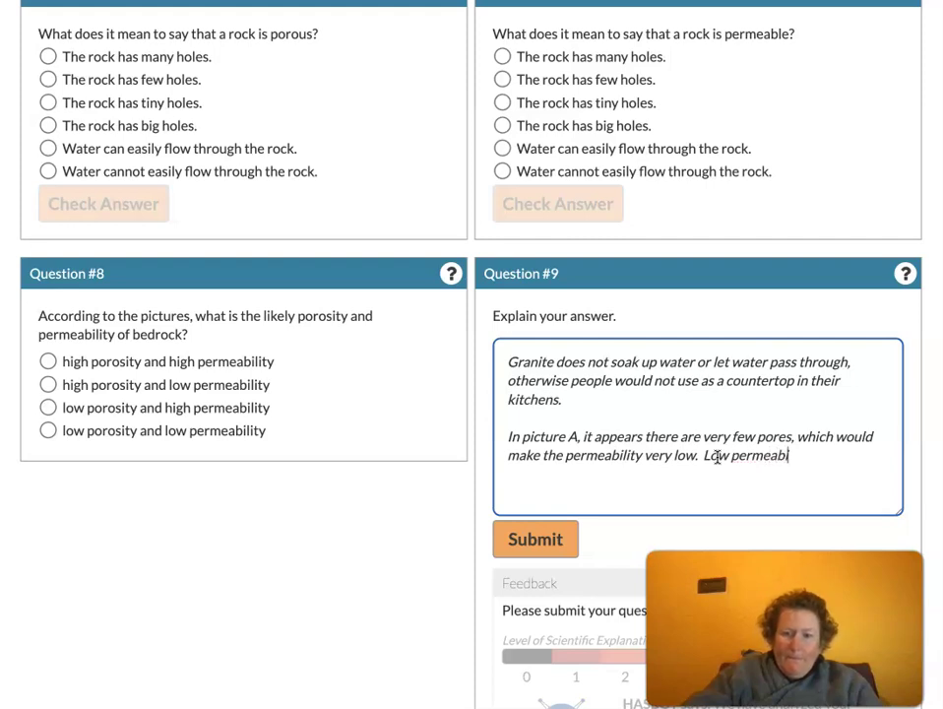
type("lity is suppor")
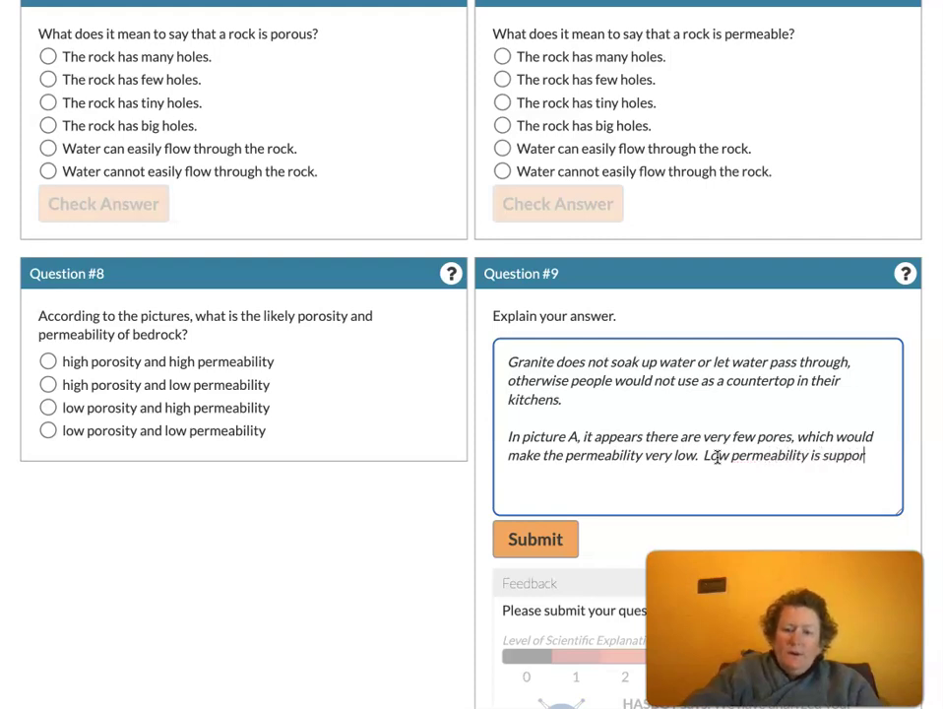
type("ted by water")
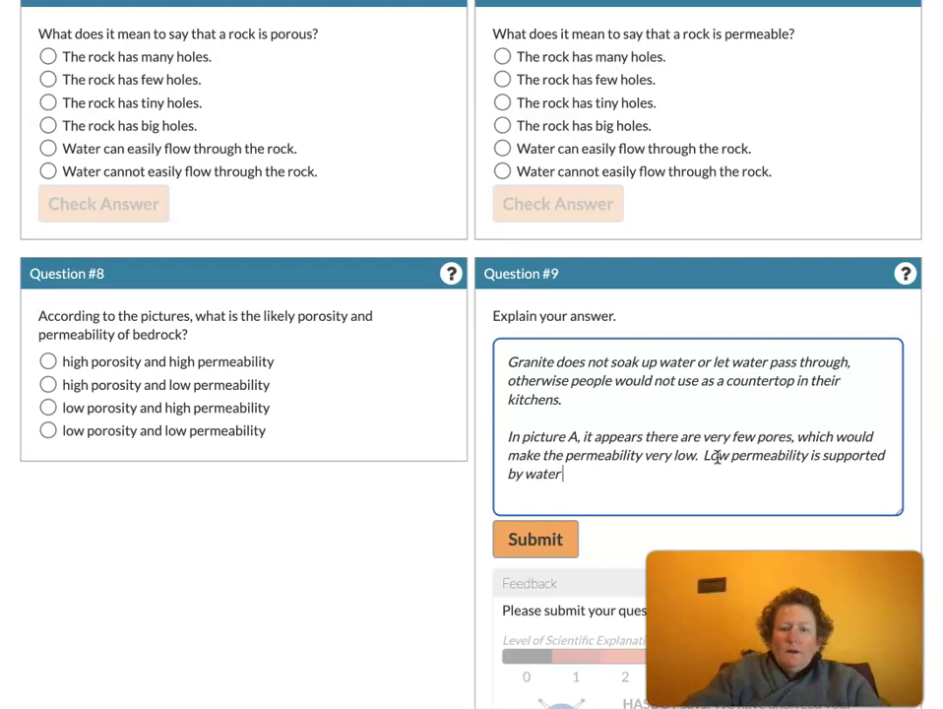
type(" sitting ont")
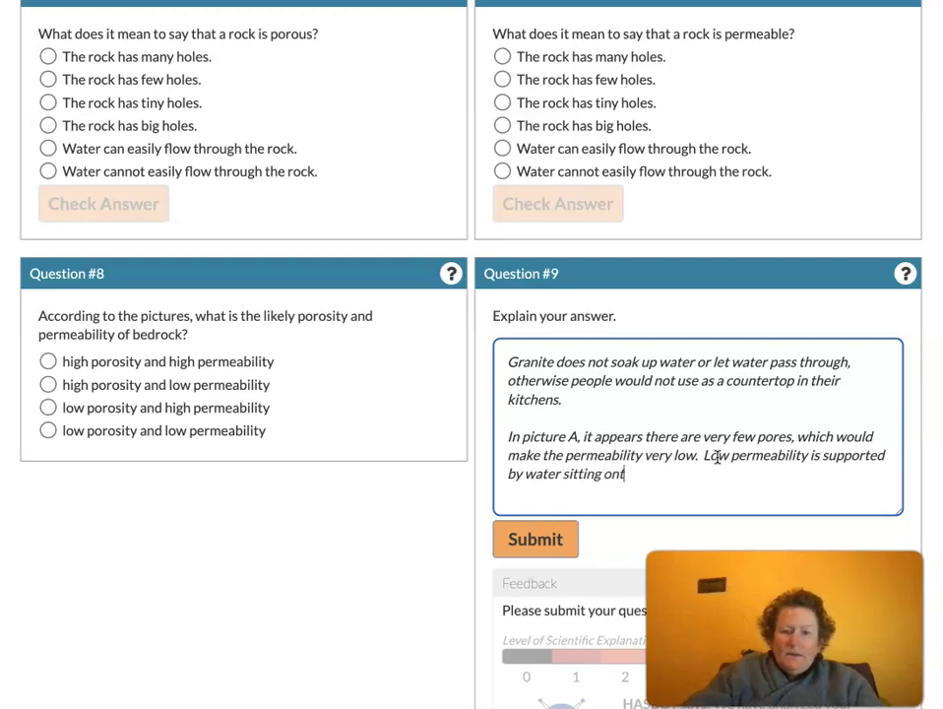
key("BackSpace")
type(" top of")
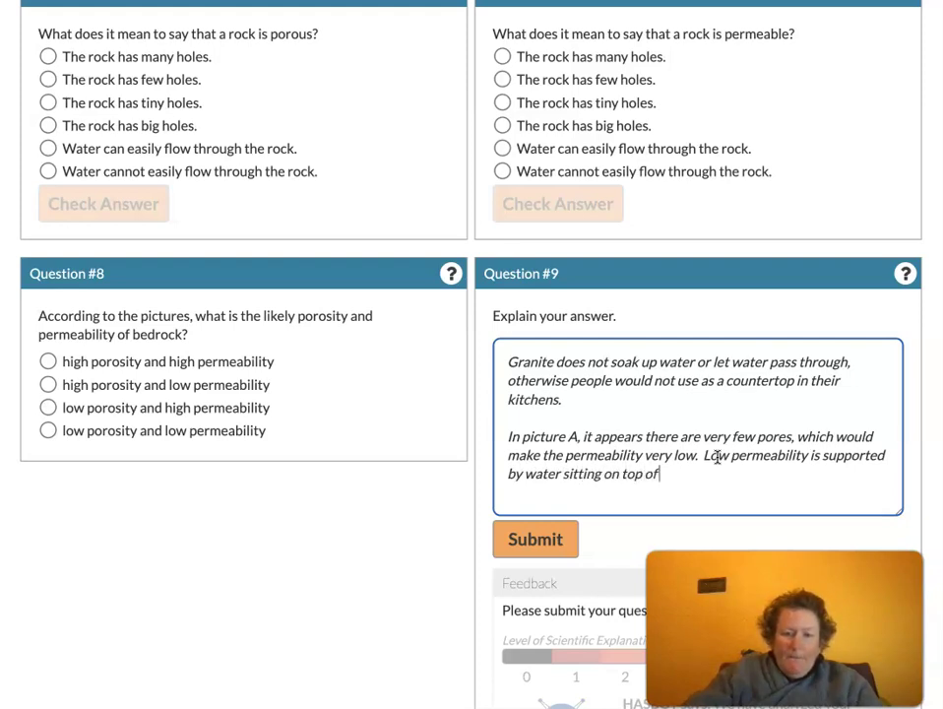
type(" the bedroc")
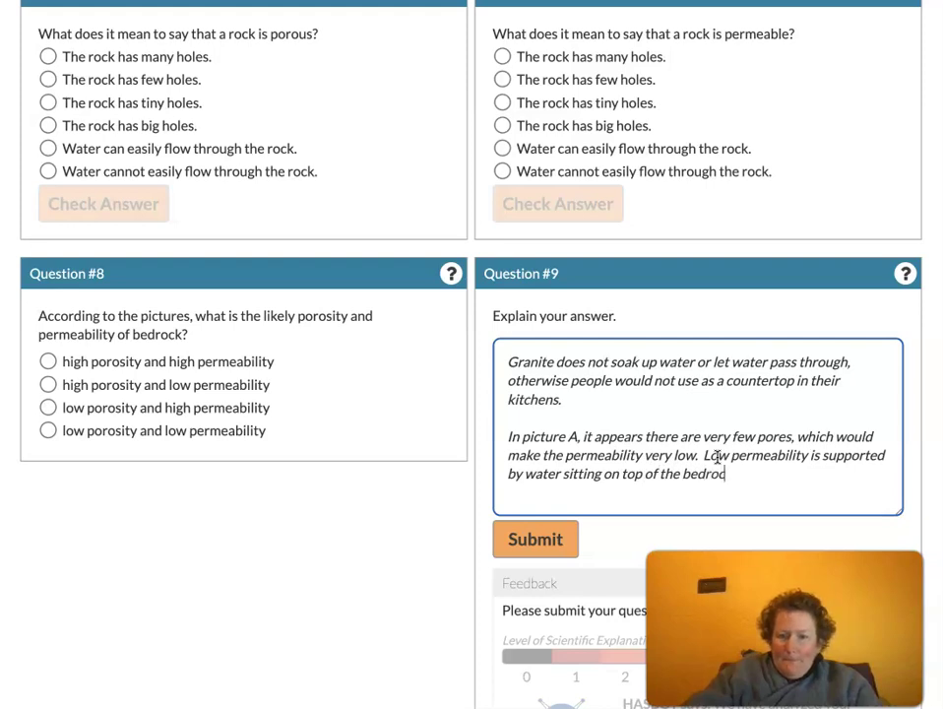
type("k in picture B.")
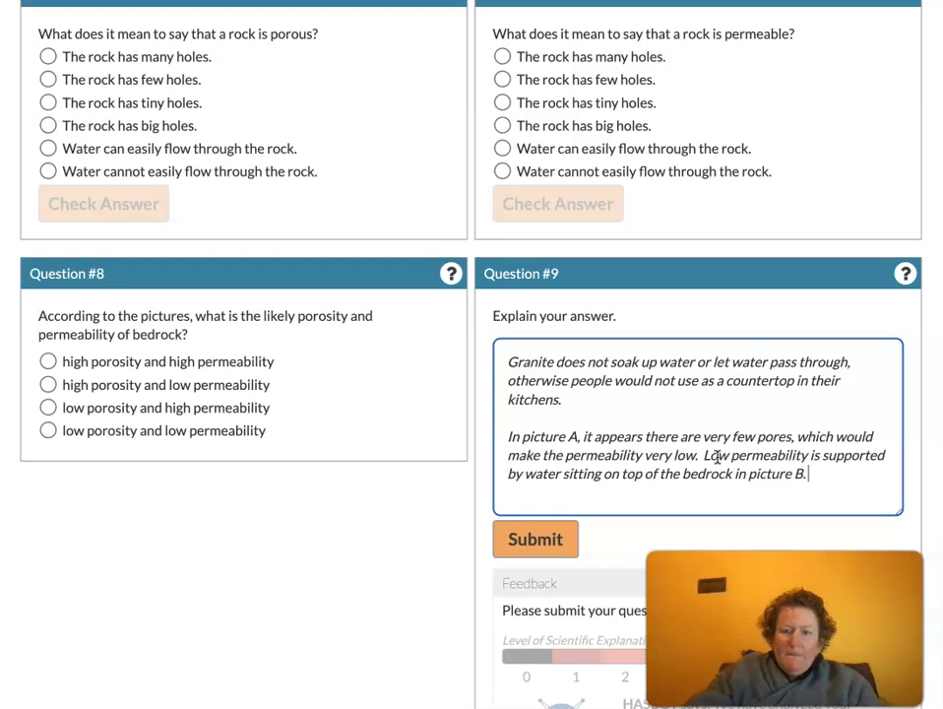
left_click(541, 541)
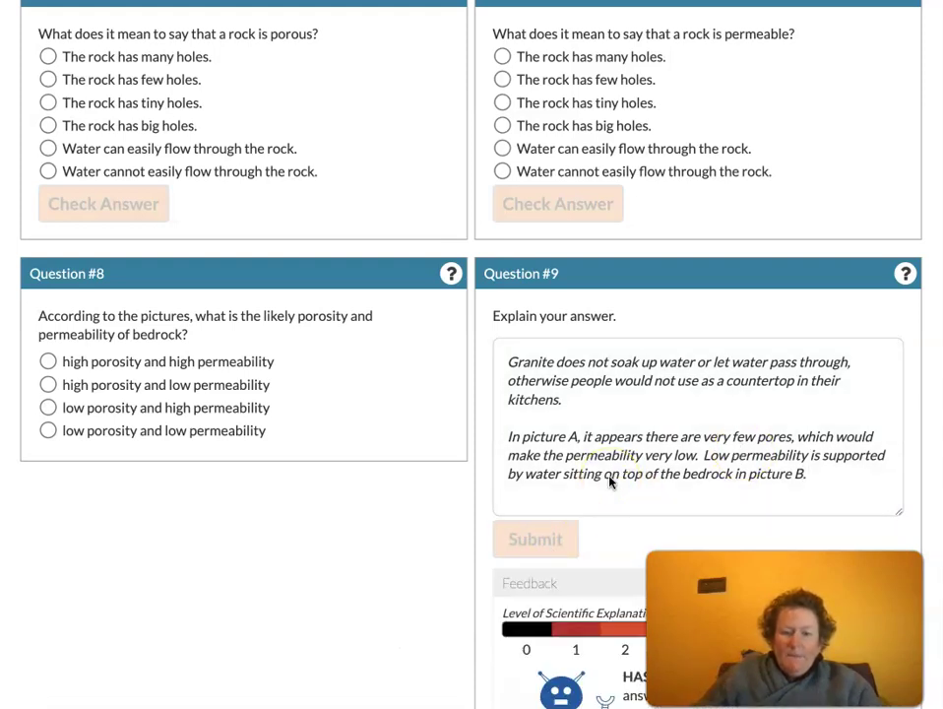
Step: Review HASBOT's feedback on the resubmitted Question #9 explanation and set the Question #10 certainty rating to (4)
scroll(610, 481, "down", 3)
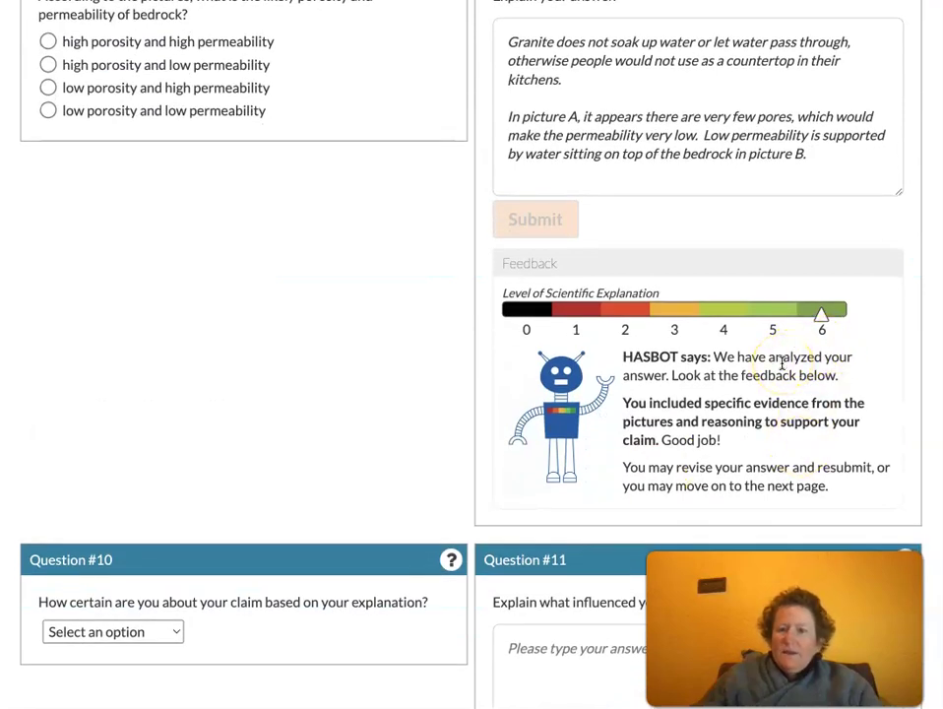
scroll(782, 364, "up", 1)
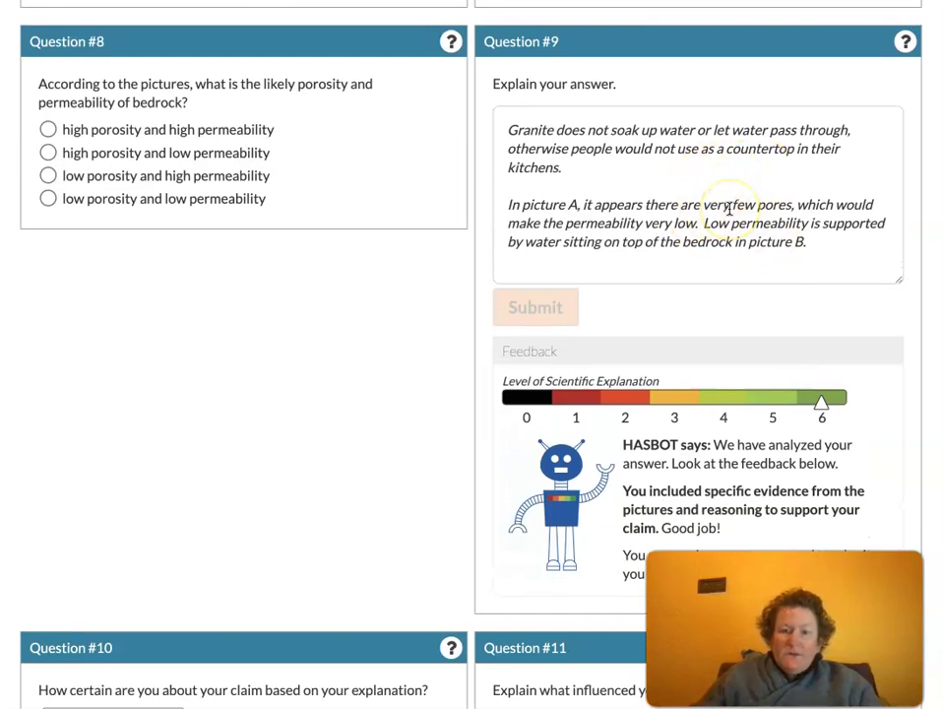
scroll(728, 209, "down", 4)
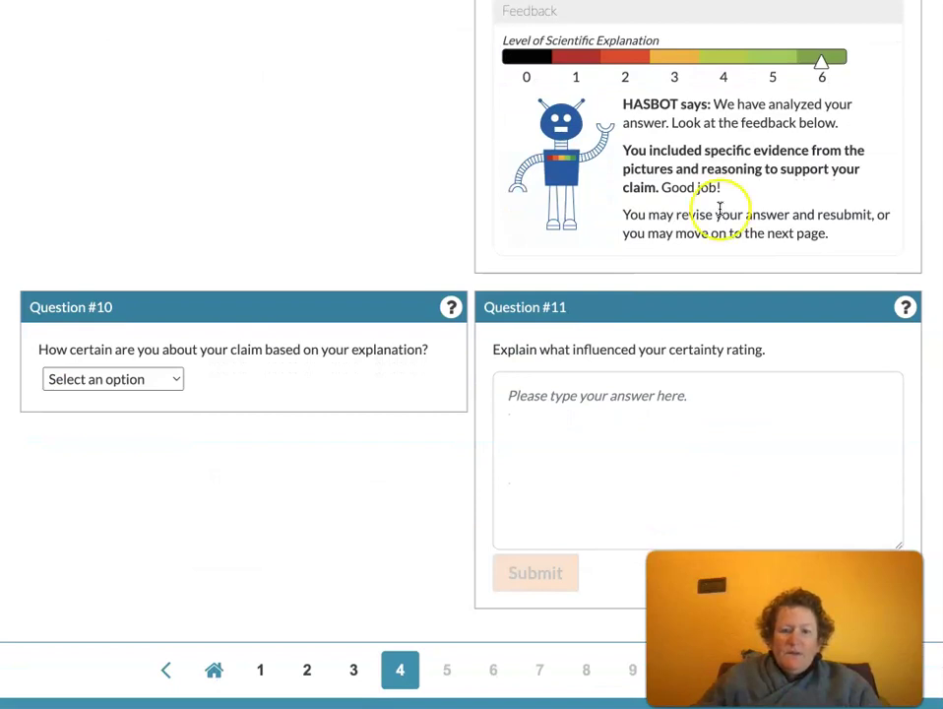
left_click(173, 383)
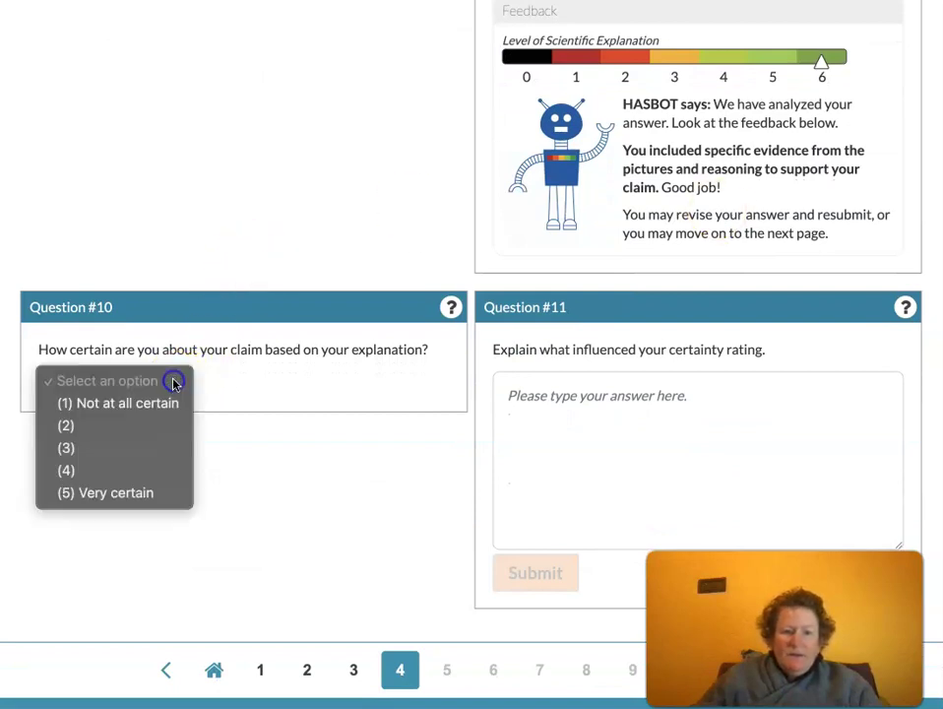
left_click(152, 469)
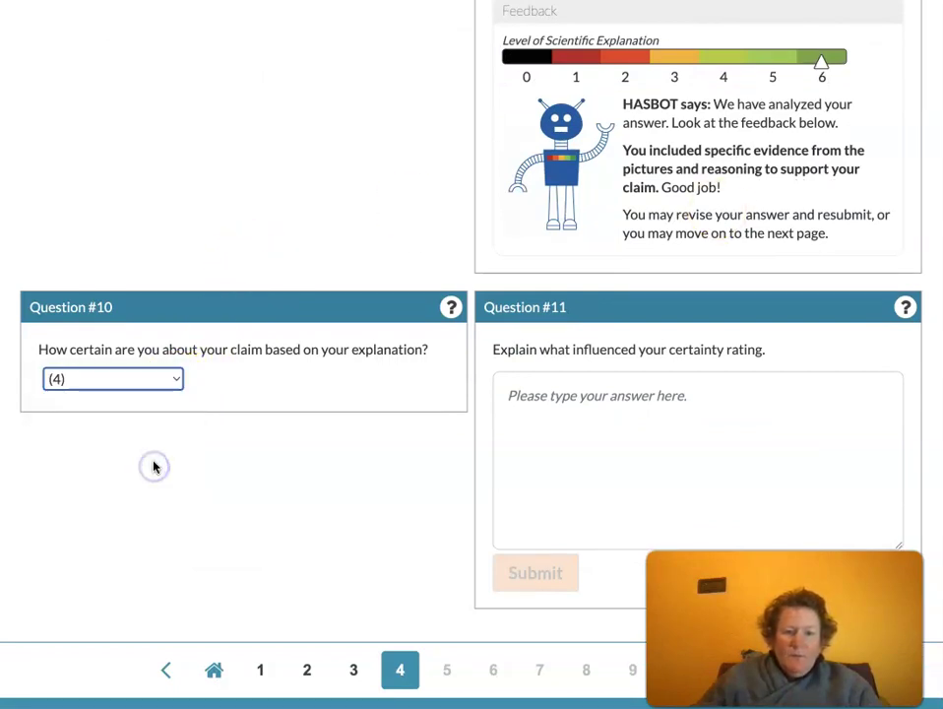
Step: Answer Question #11 with "I have personal experience with granite, so I know how the porosity and permeability behave."
left_click(577, 400)
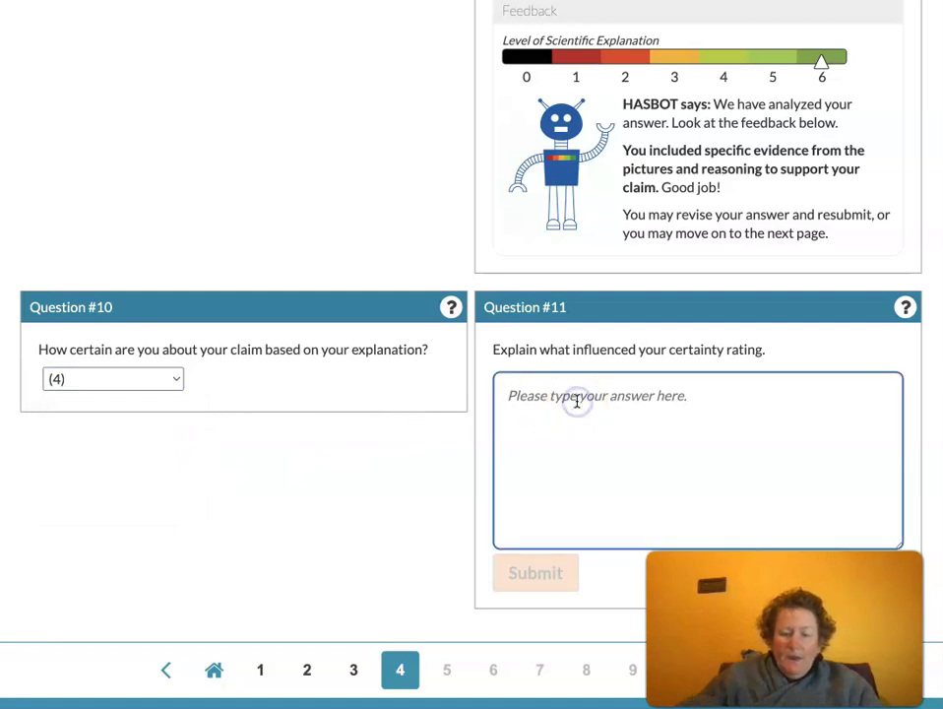
type("I have")
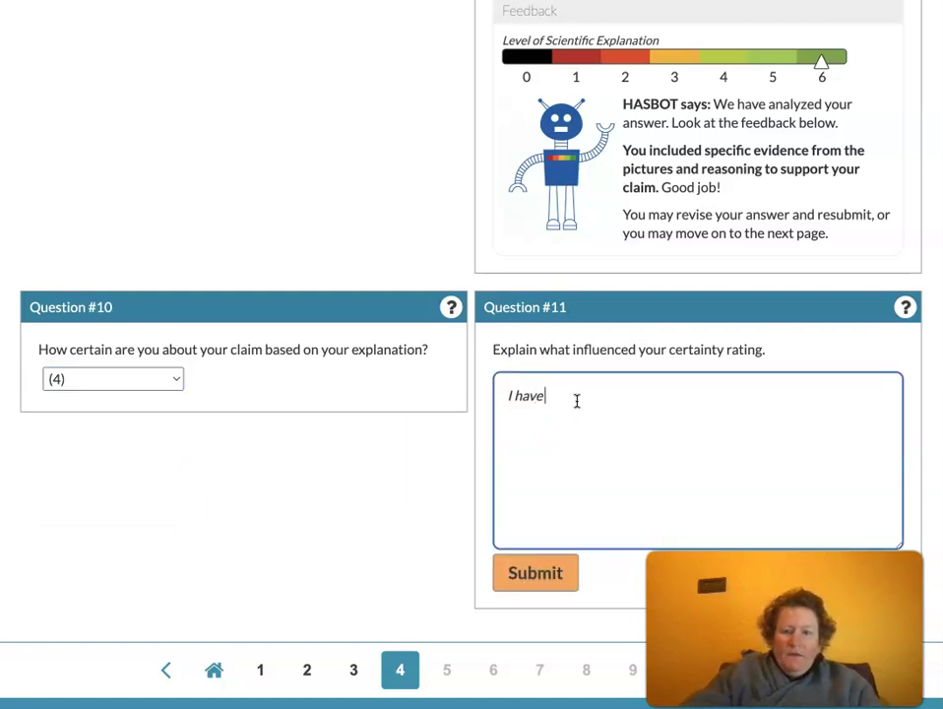
type(" personal e")
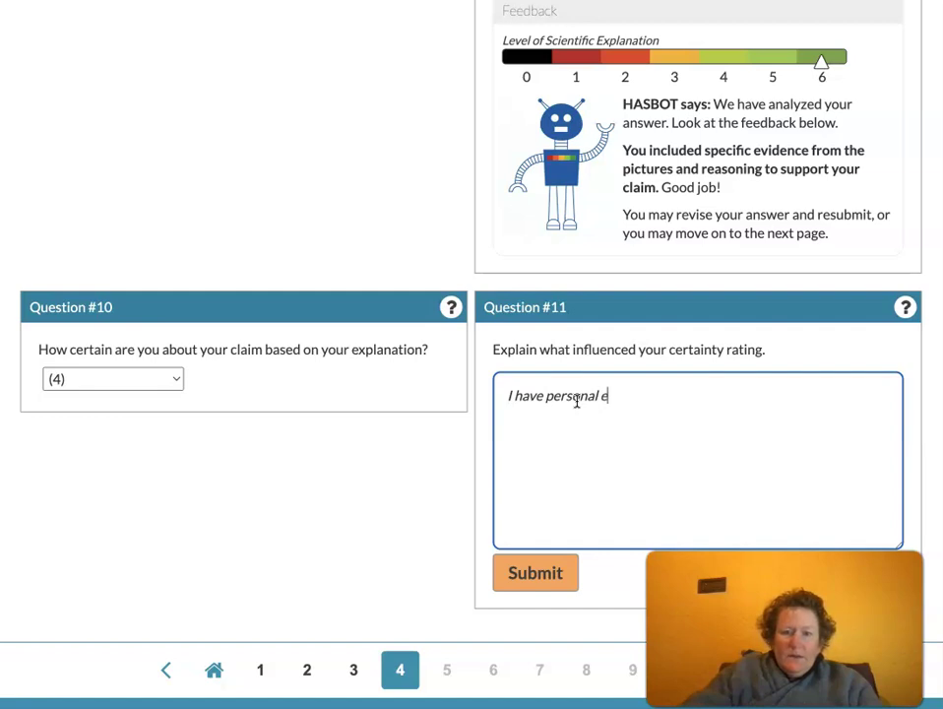
type("pxperience with granite, so I know")
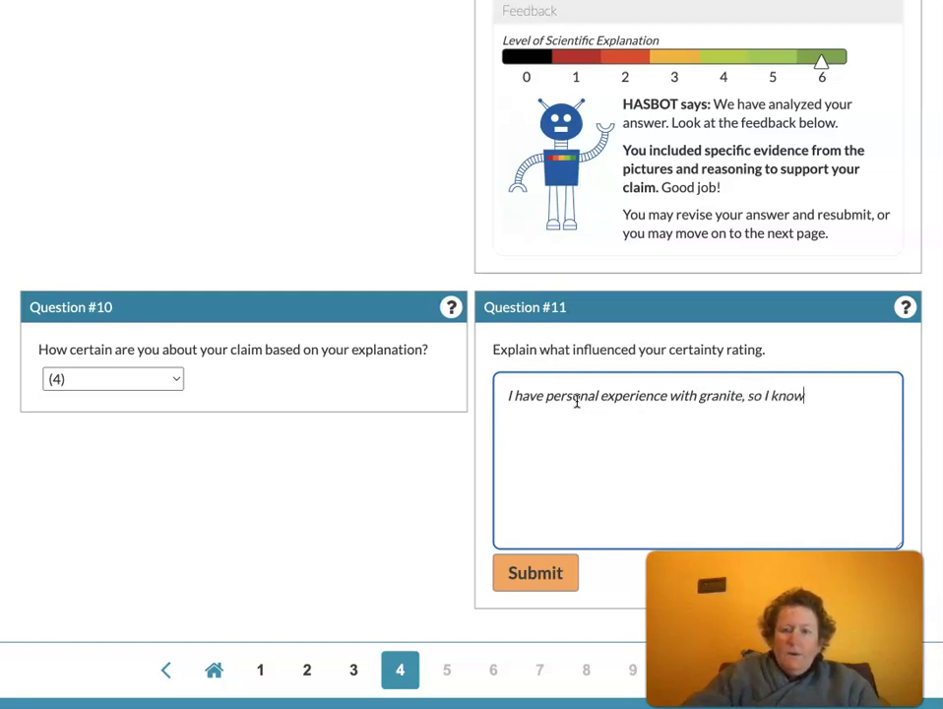
type(" how the por")
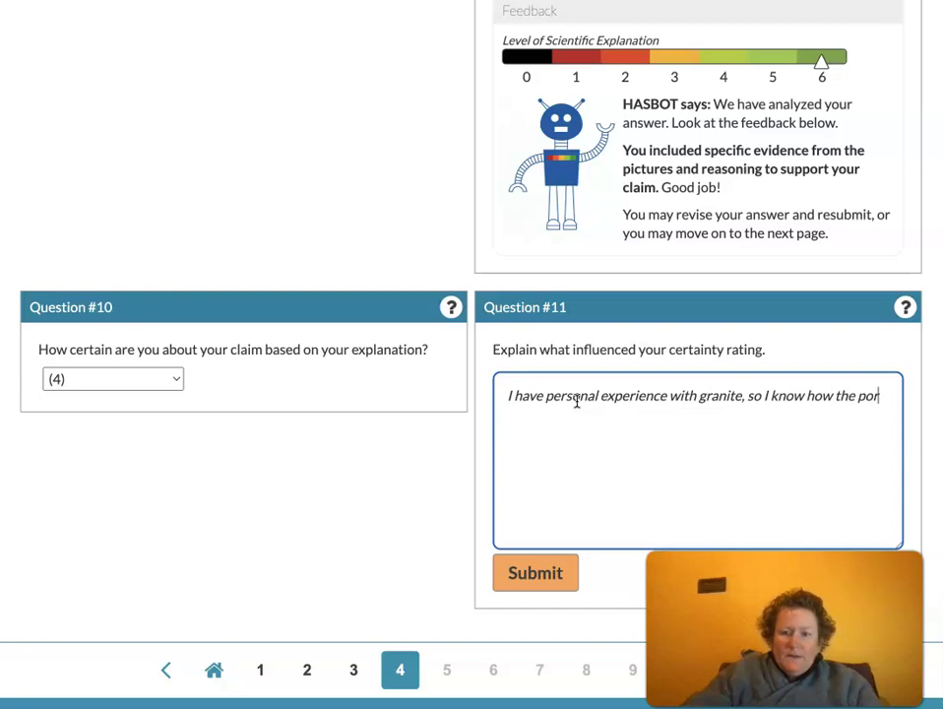
type("osity")
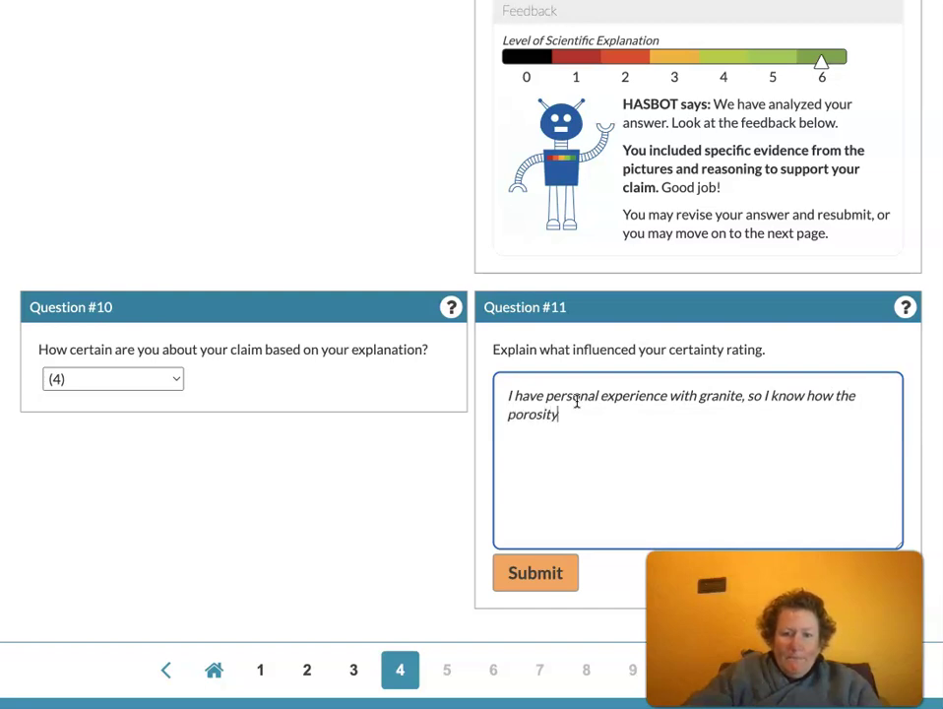
type(" and permab")
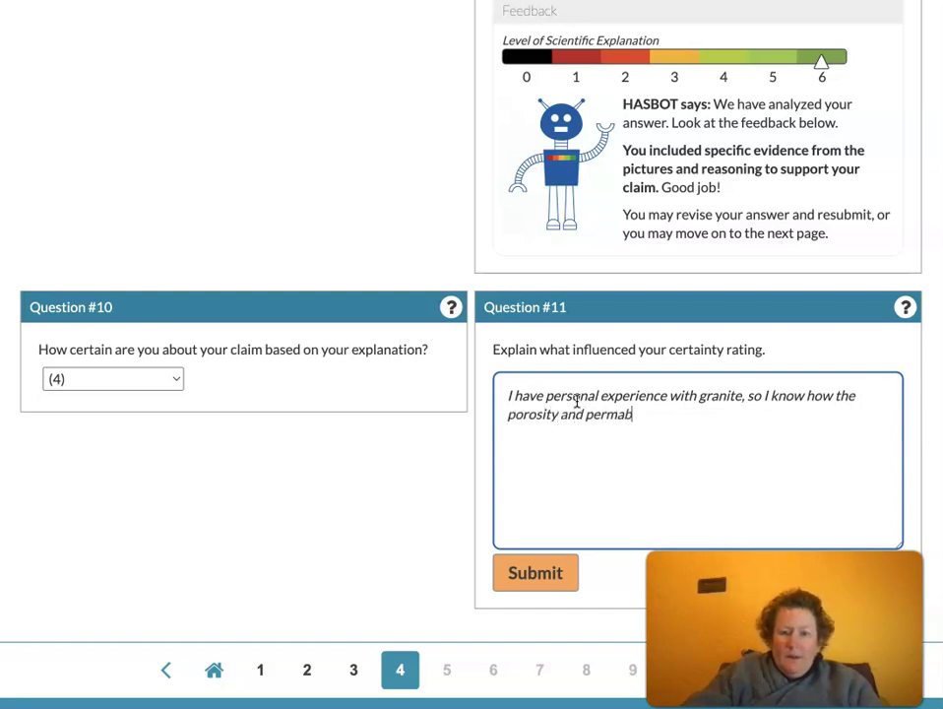
type("ility behave.")
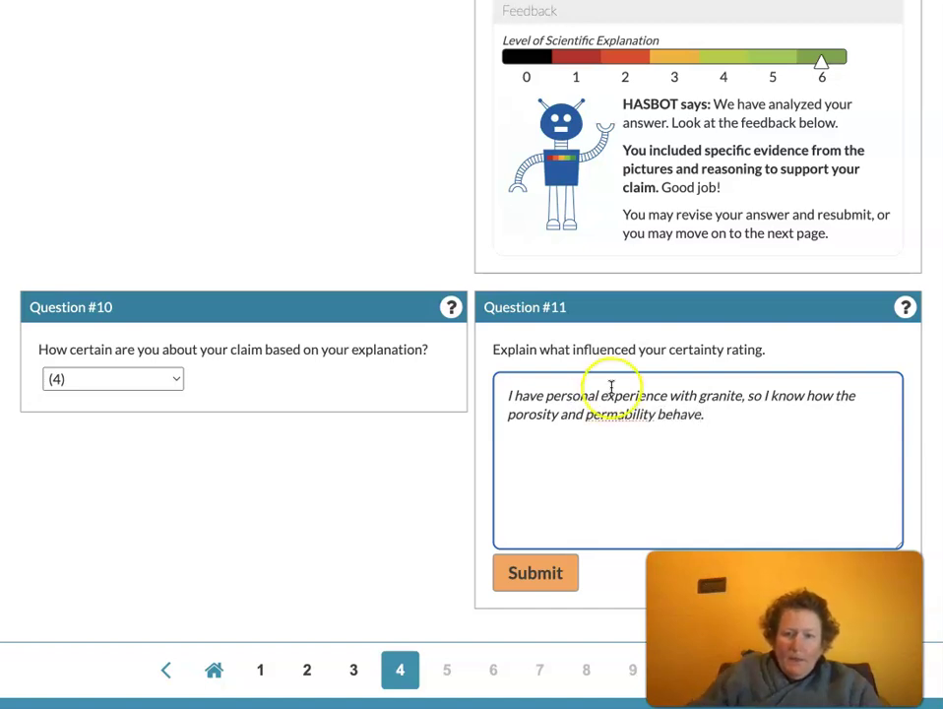
left_click(615, 415)
type("e")
Step: Add "I have also observed the diagram carefully and they are from a reliable." to the Question #11 answer and submit it for HASBOT feedback
left_click(730, 417)
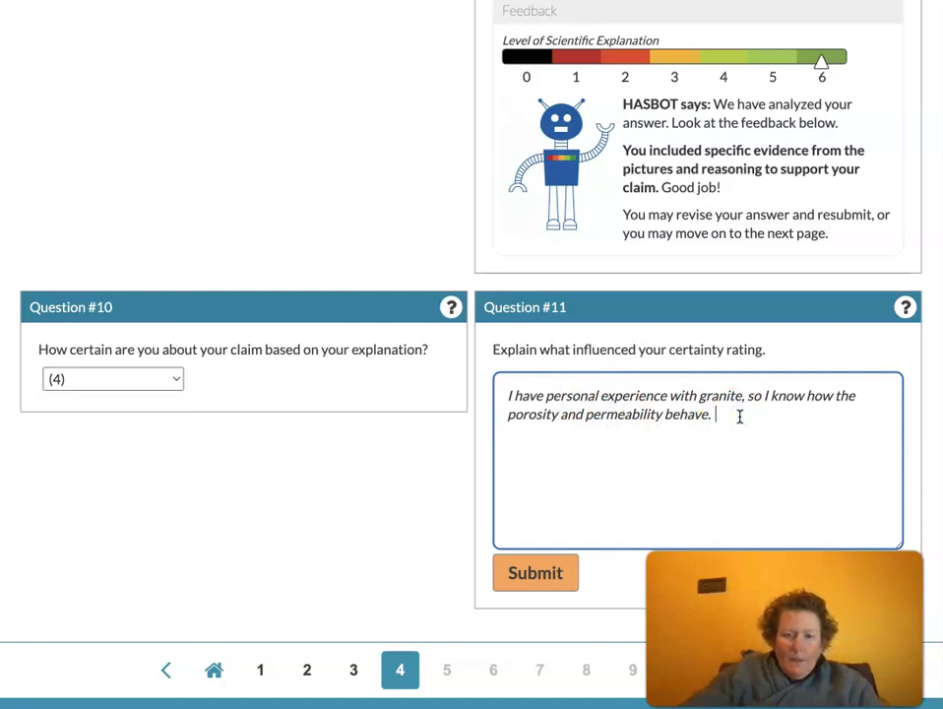
type("I ha")
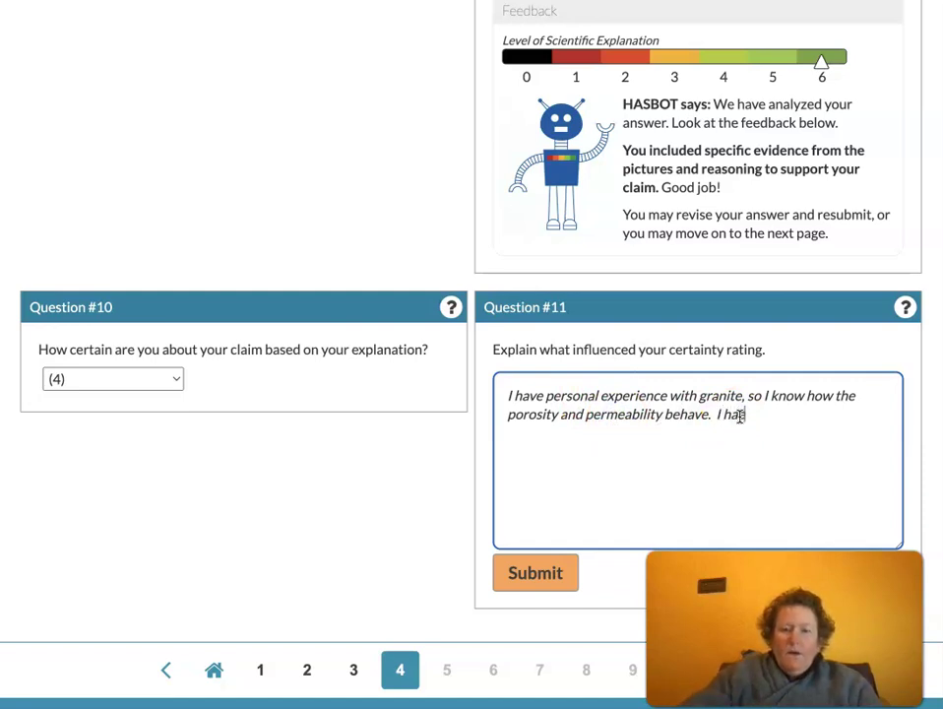
type("ve also o")
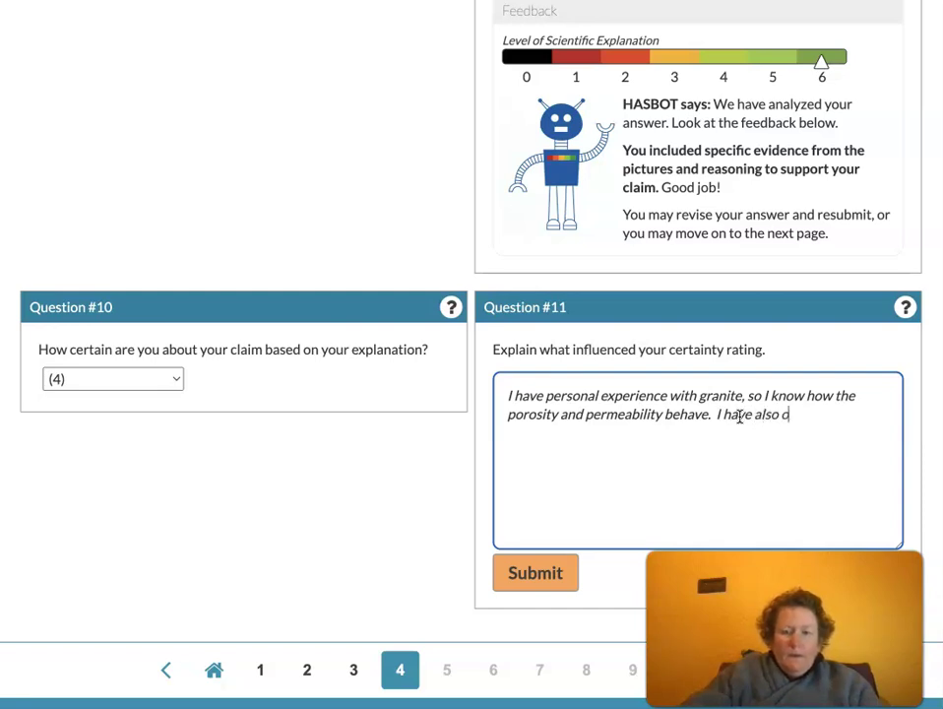
type("bserve")
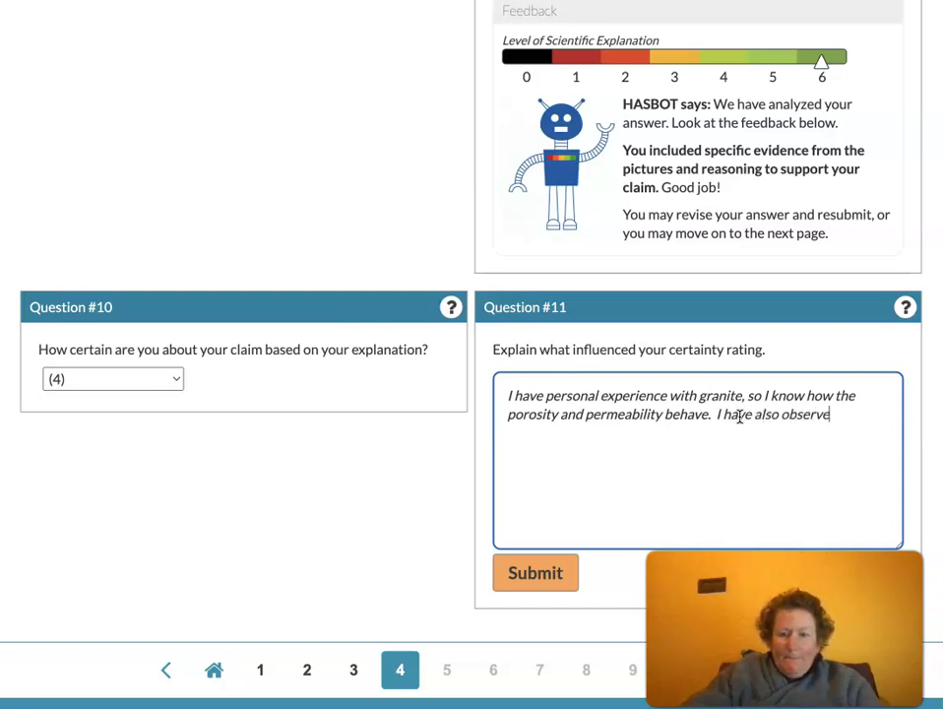
type("d the diagram")
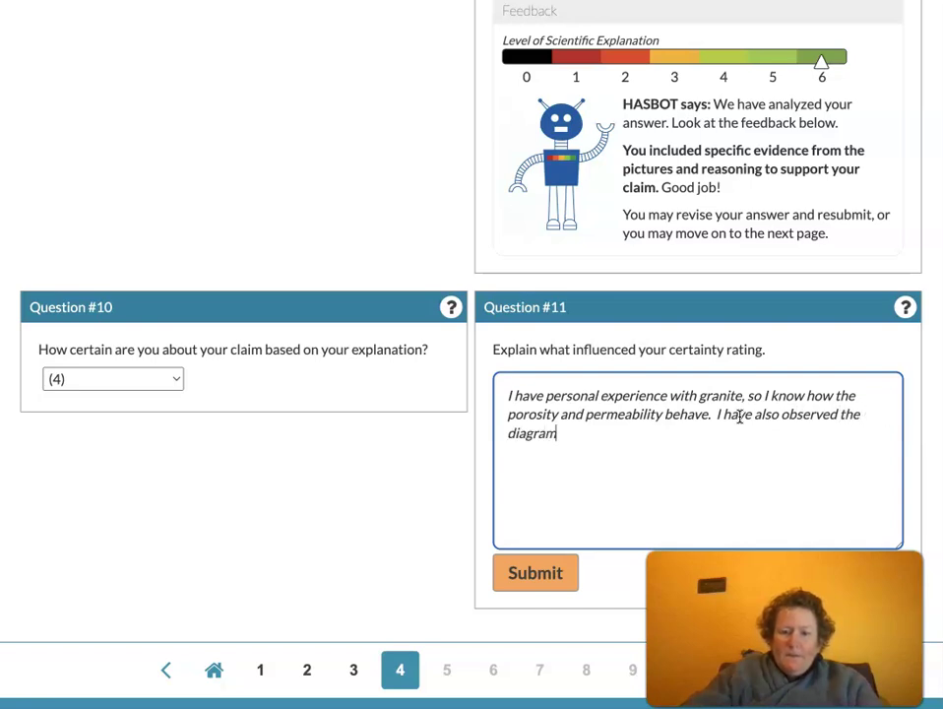
type(" carefu")
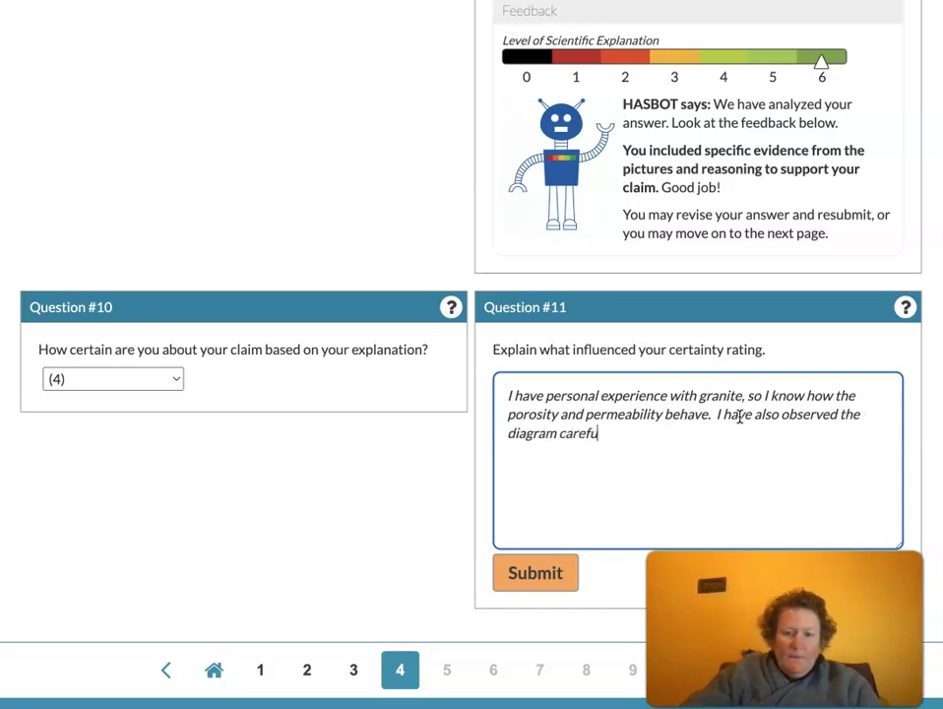
type("lly")
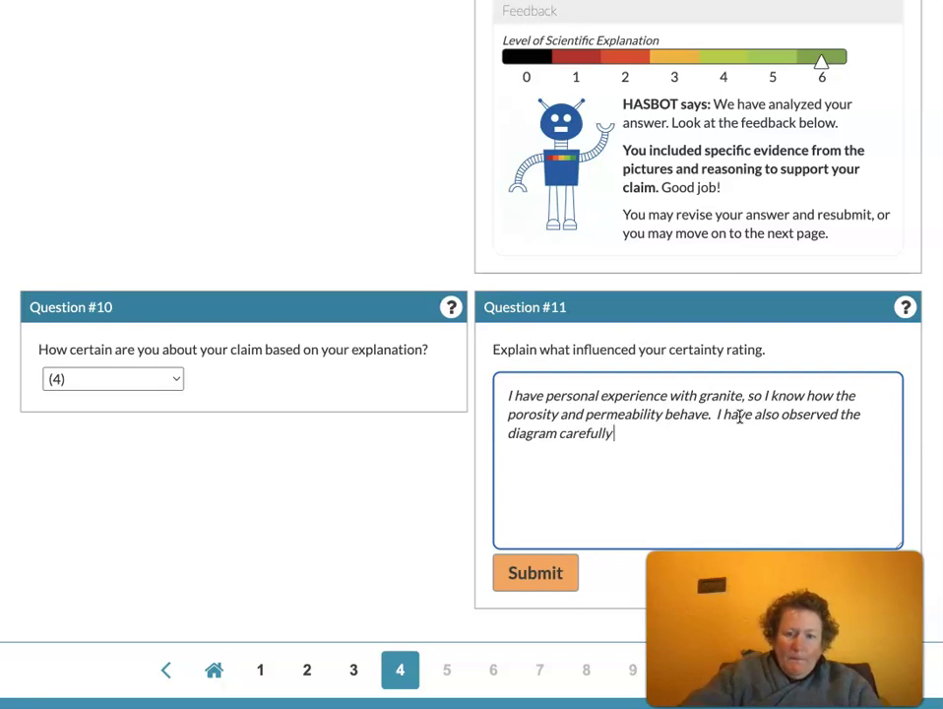
type(" and they are from a reliable.")
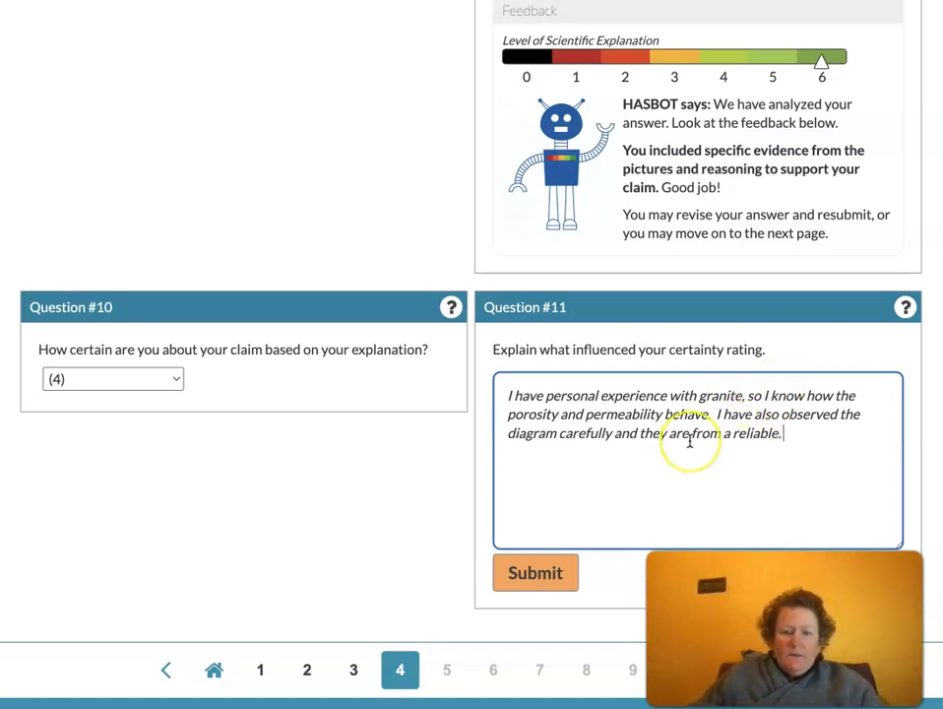
left_click(537, 574)
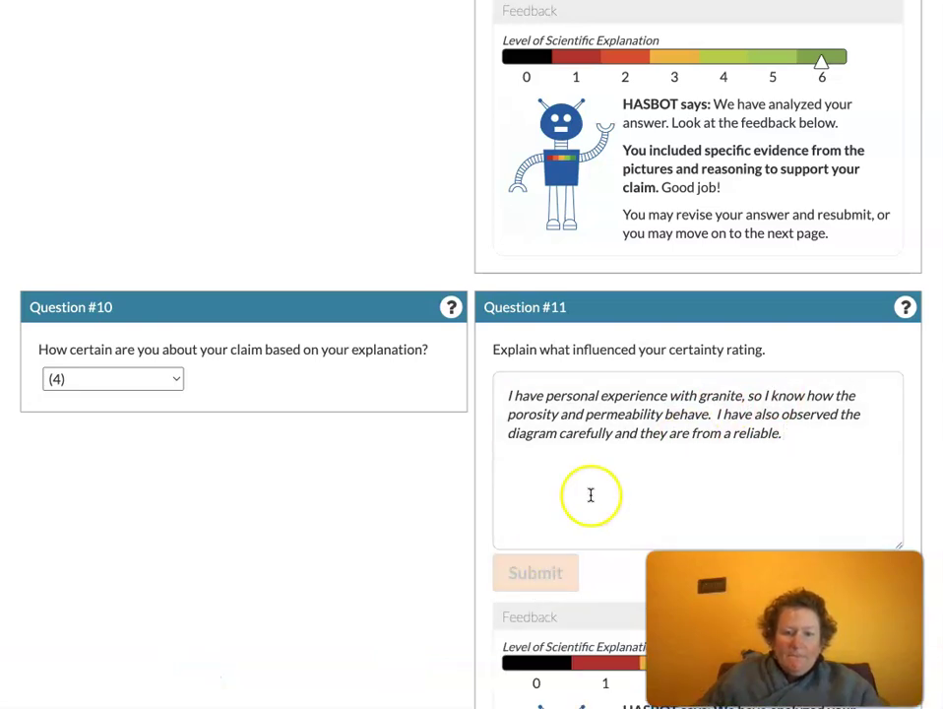
scroll(598, 483, "down", 3)
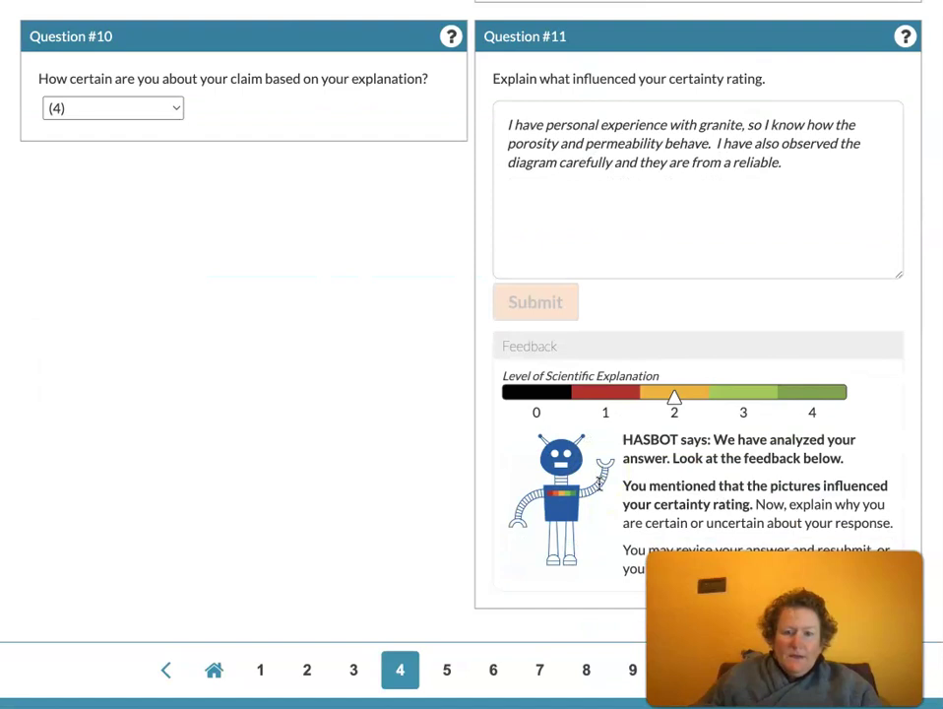